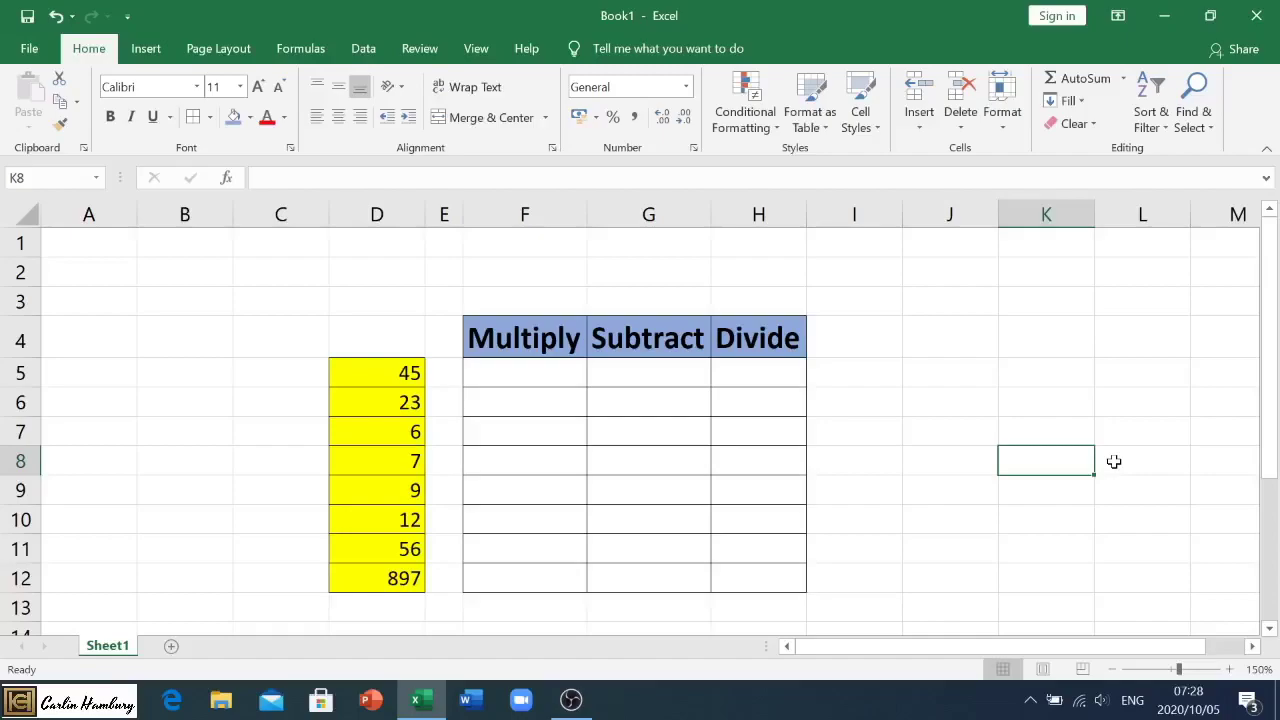
- Try the yellow numbers and the Multiply, Subtract and Divide cells, discarding stray entries
drag(384, 379, 380, 575)
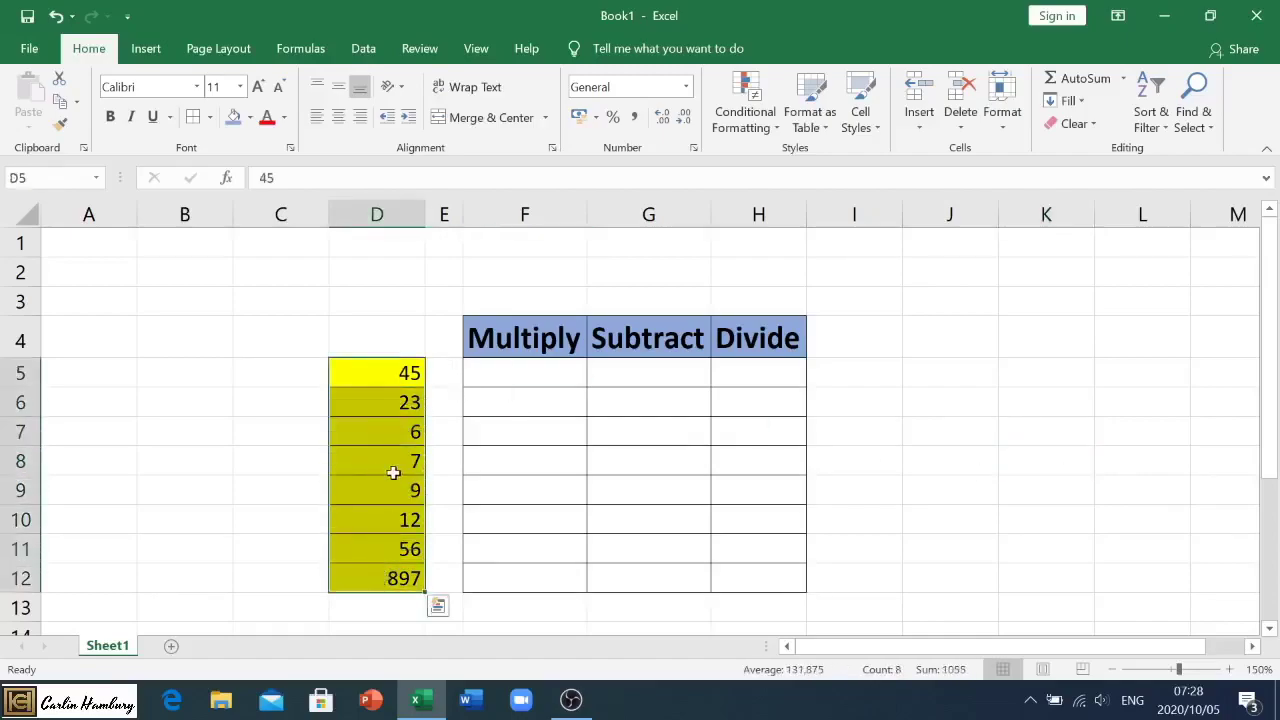
click(523, 431)
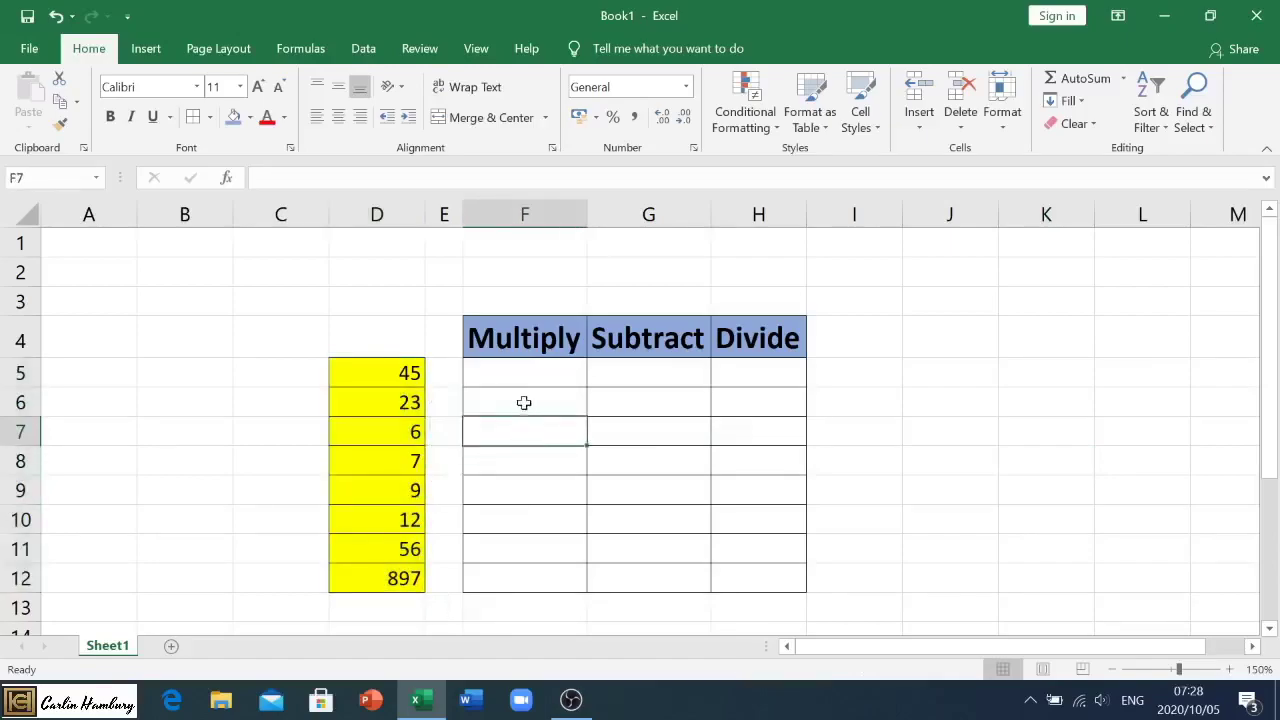
click(527, 385)
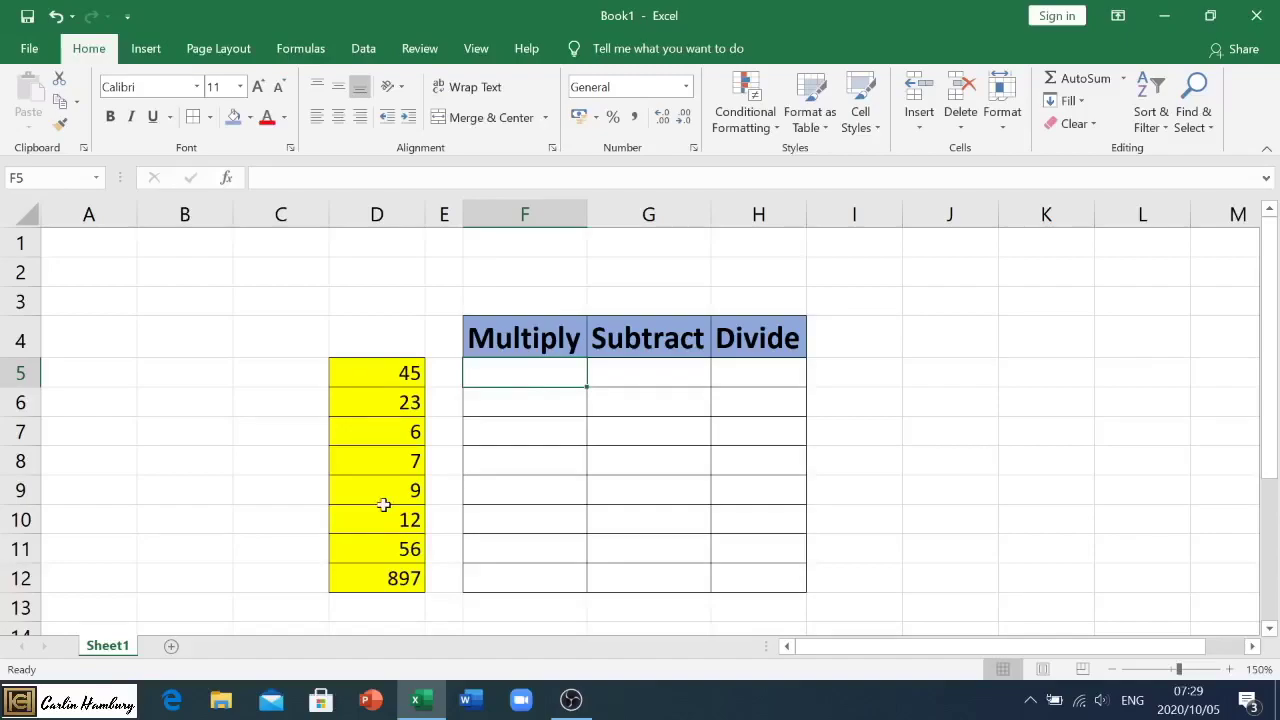
text(*)
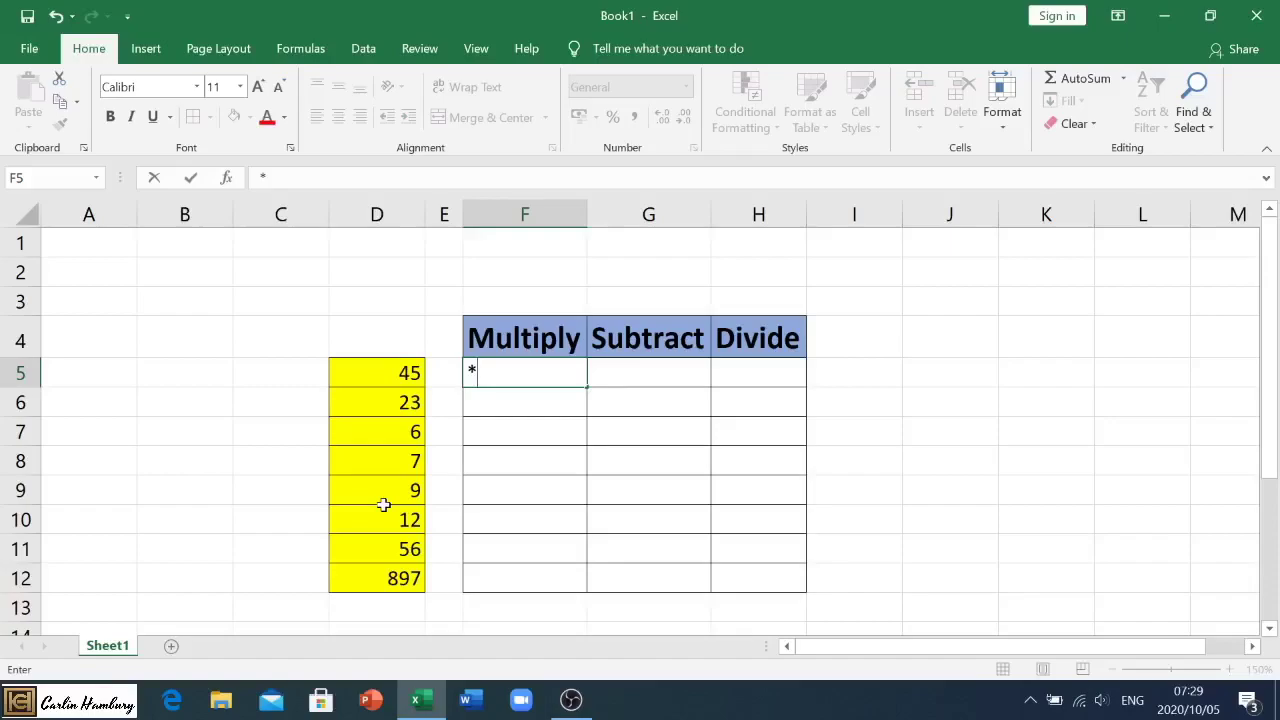
key(BackSpace)
click(679, 365)
text(-)
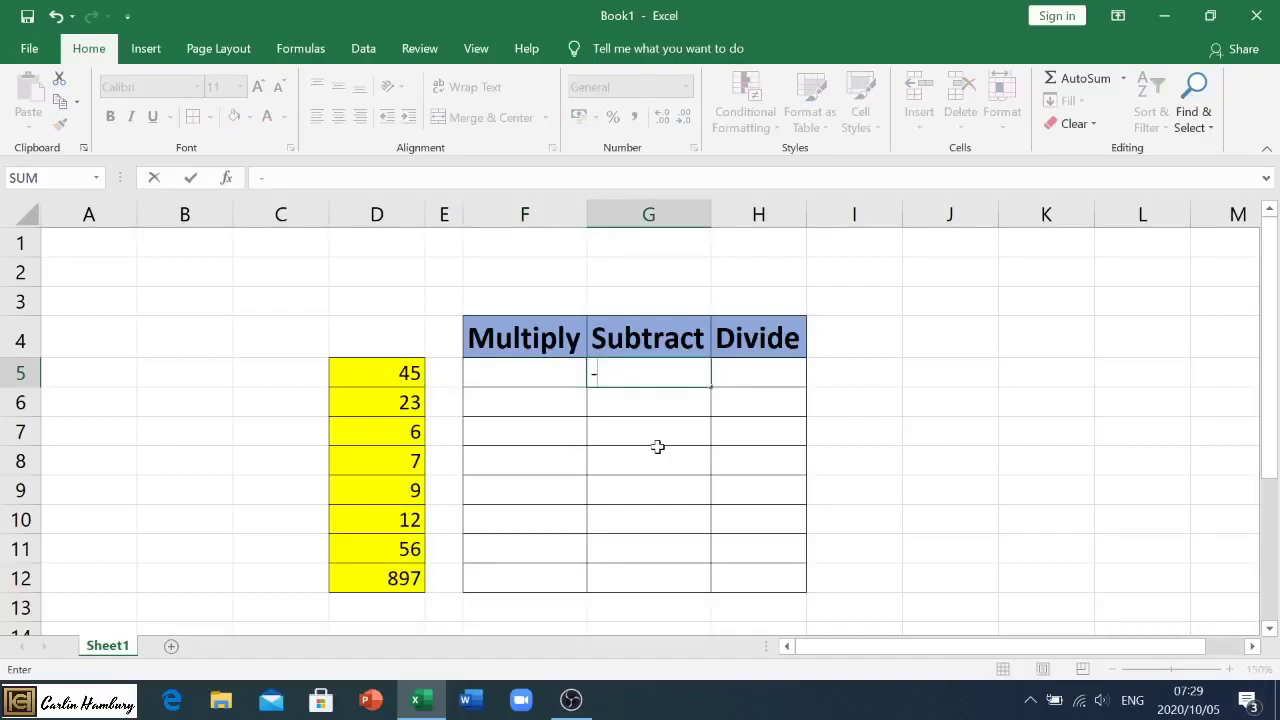
key(Escape)
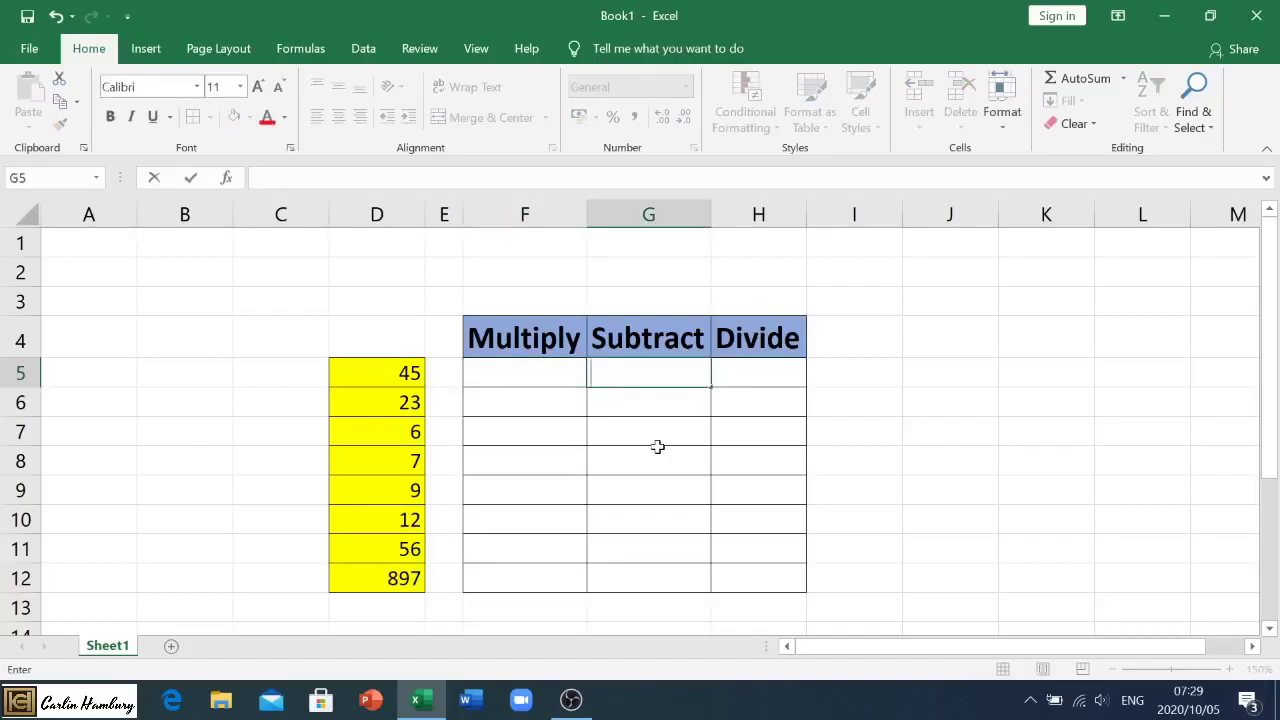
click(733, 373)
key(alt)
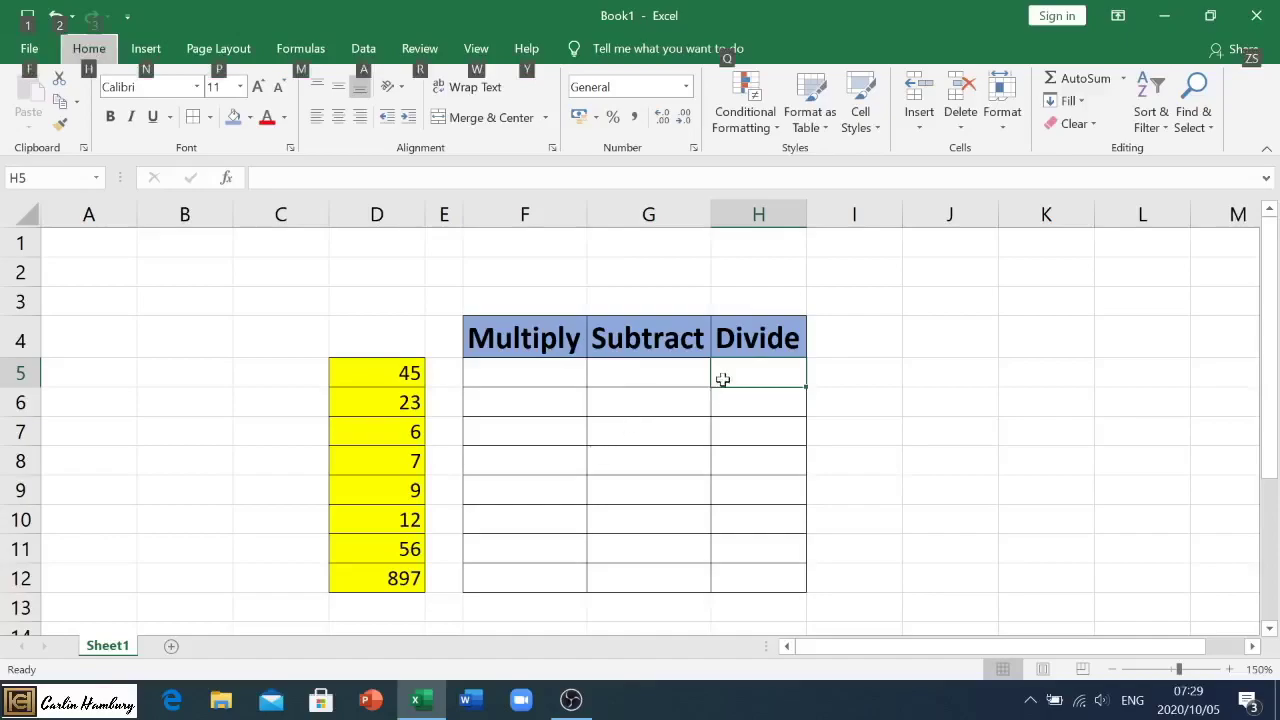
click(484, 373)
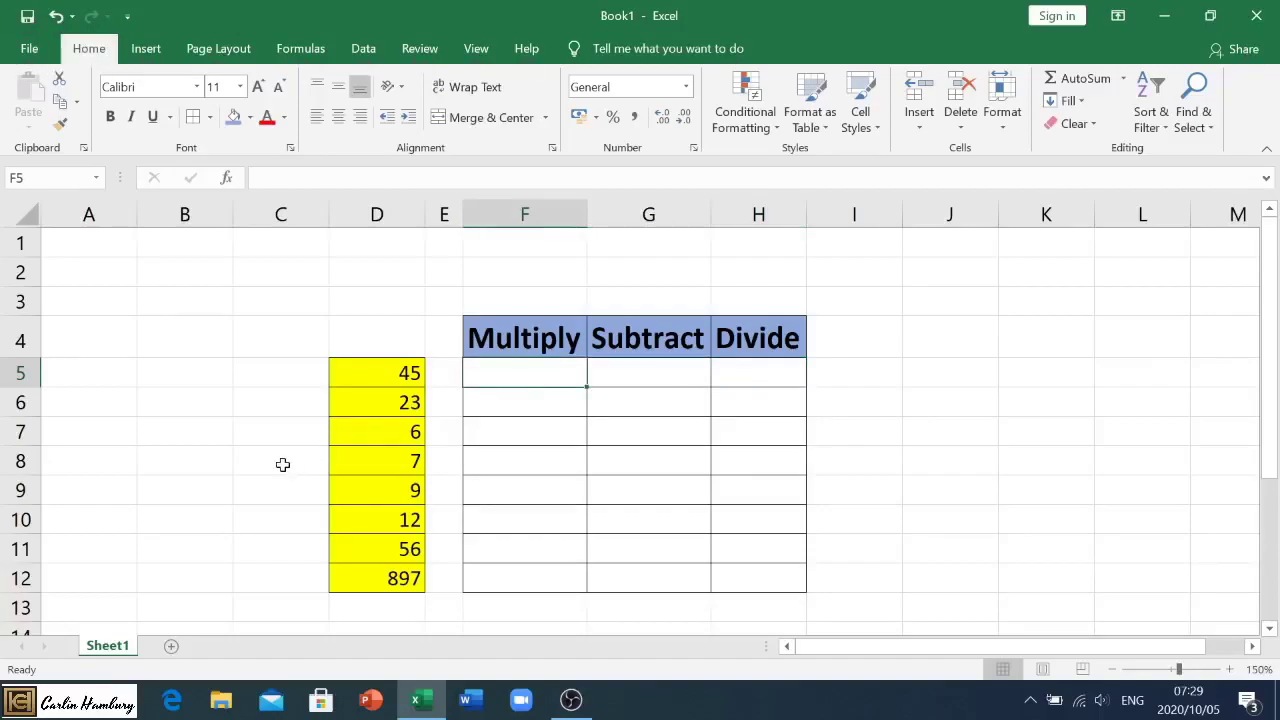
- Enter 3*4 in F5, then replace it with the formula =3*4 to show 12
text(3*)
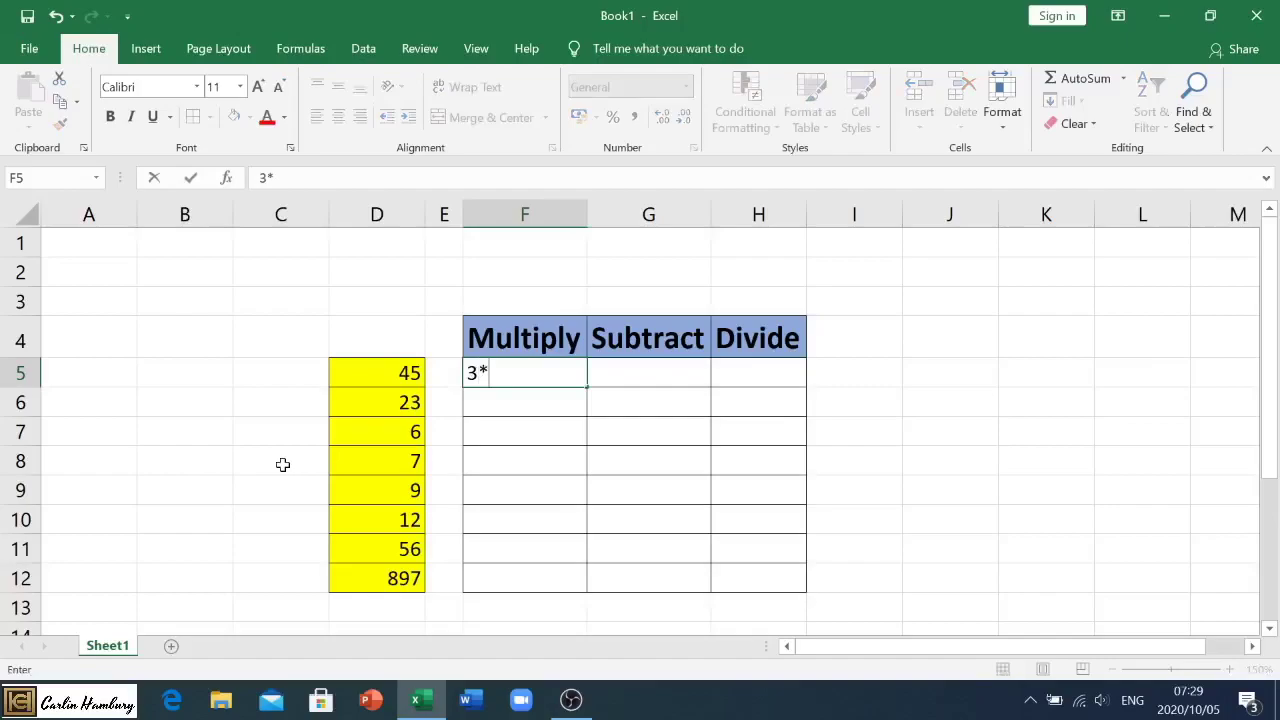
text(4)
key(Return)
key(Up)
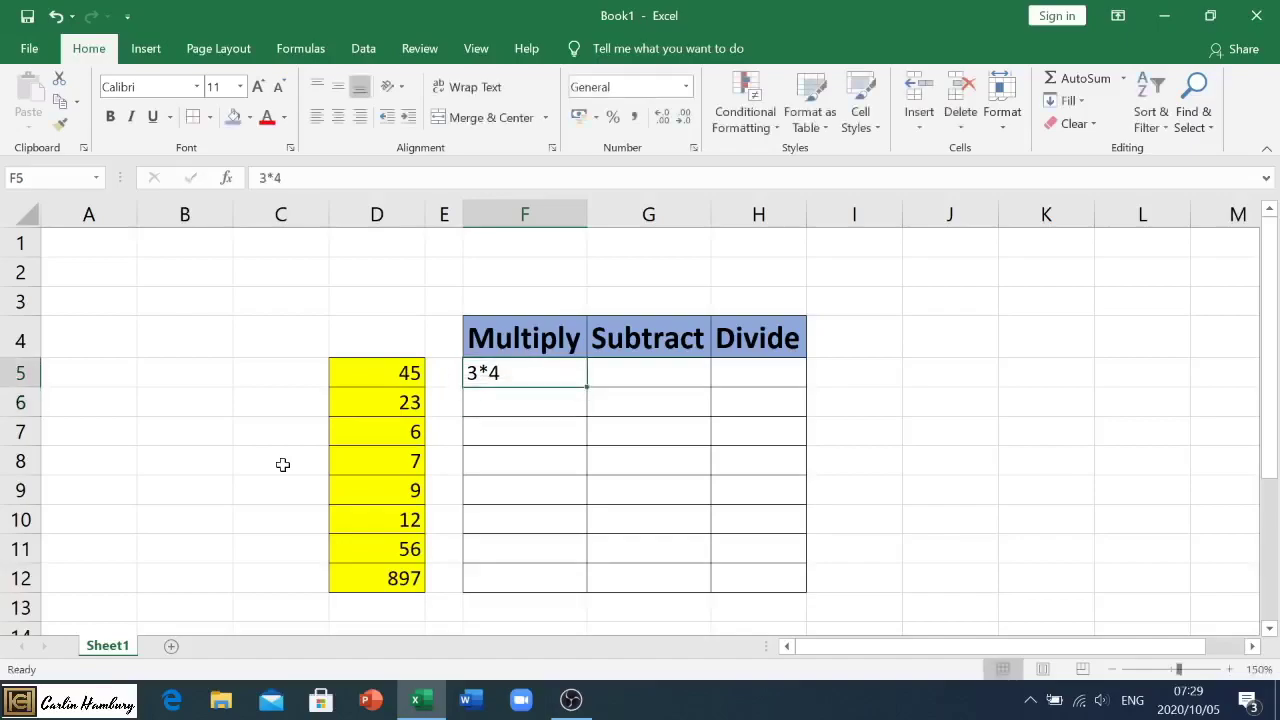
text(=)
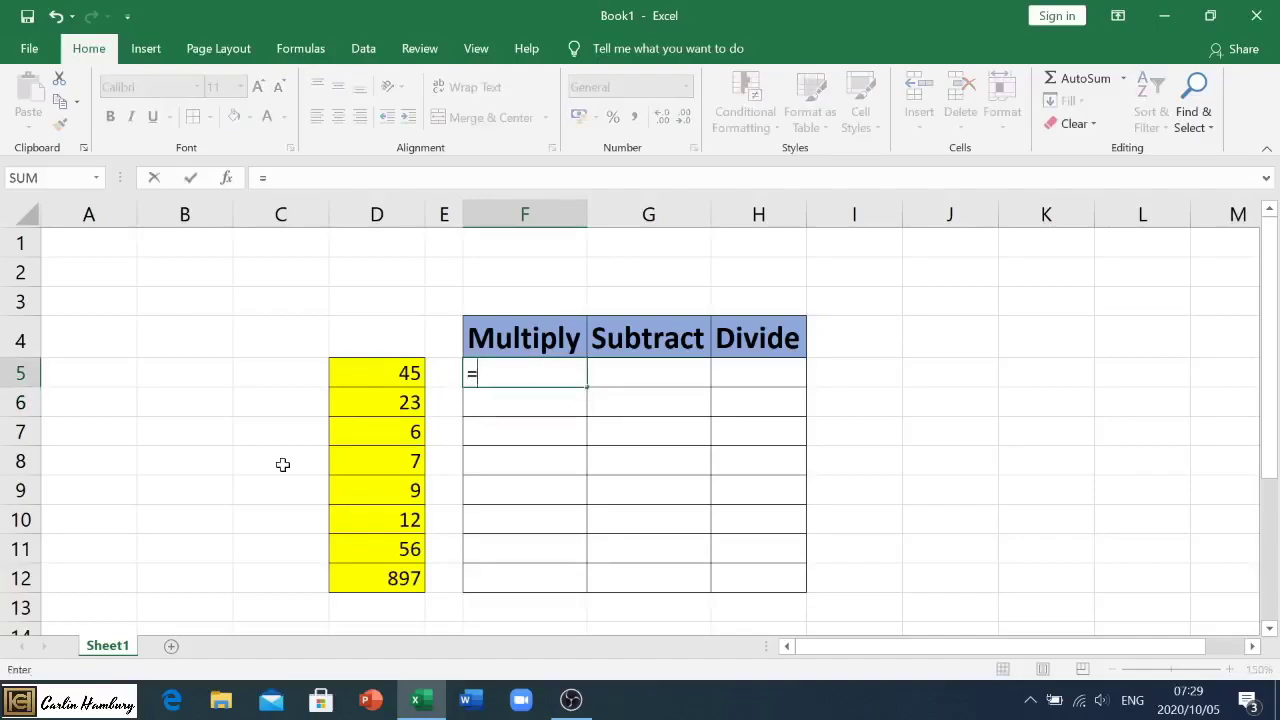
text(3*4)
key(Return)
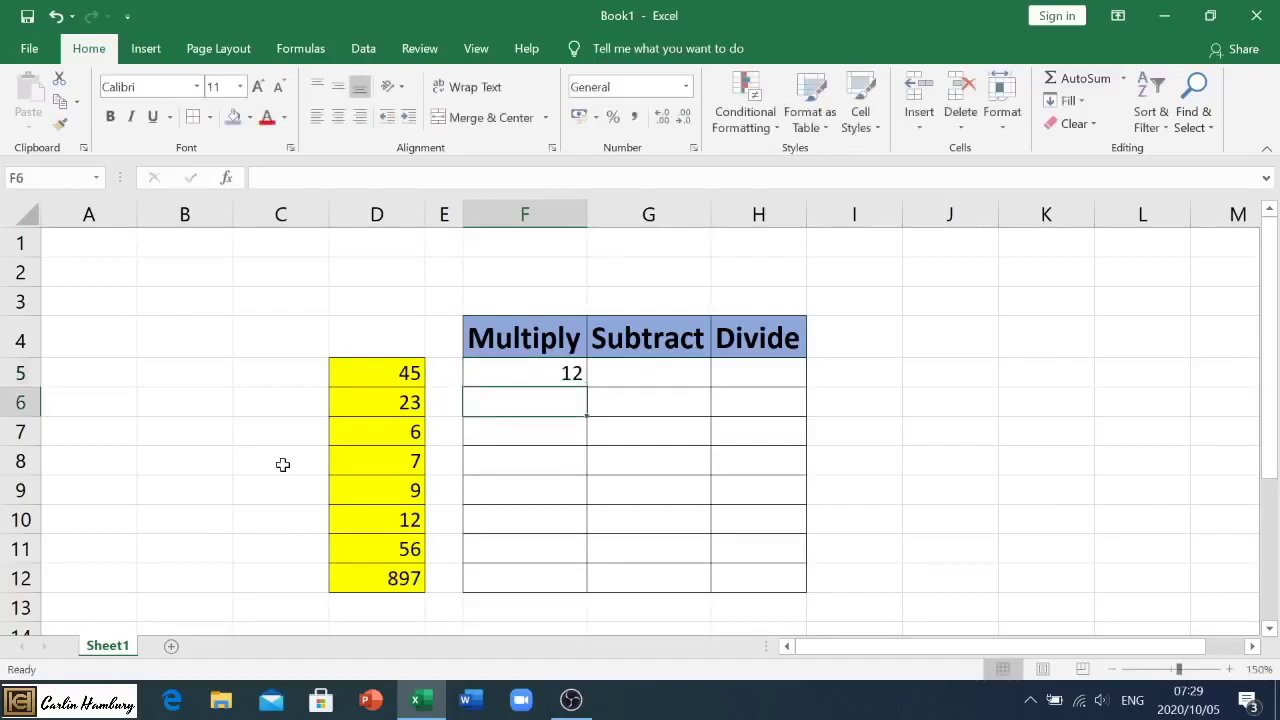
key(Up)
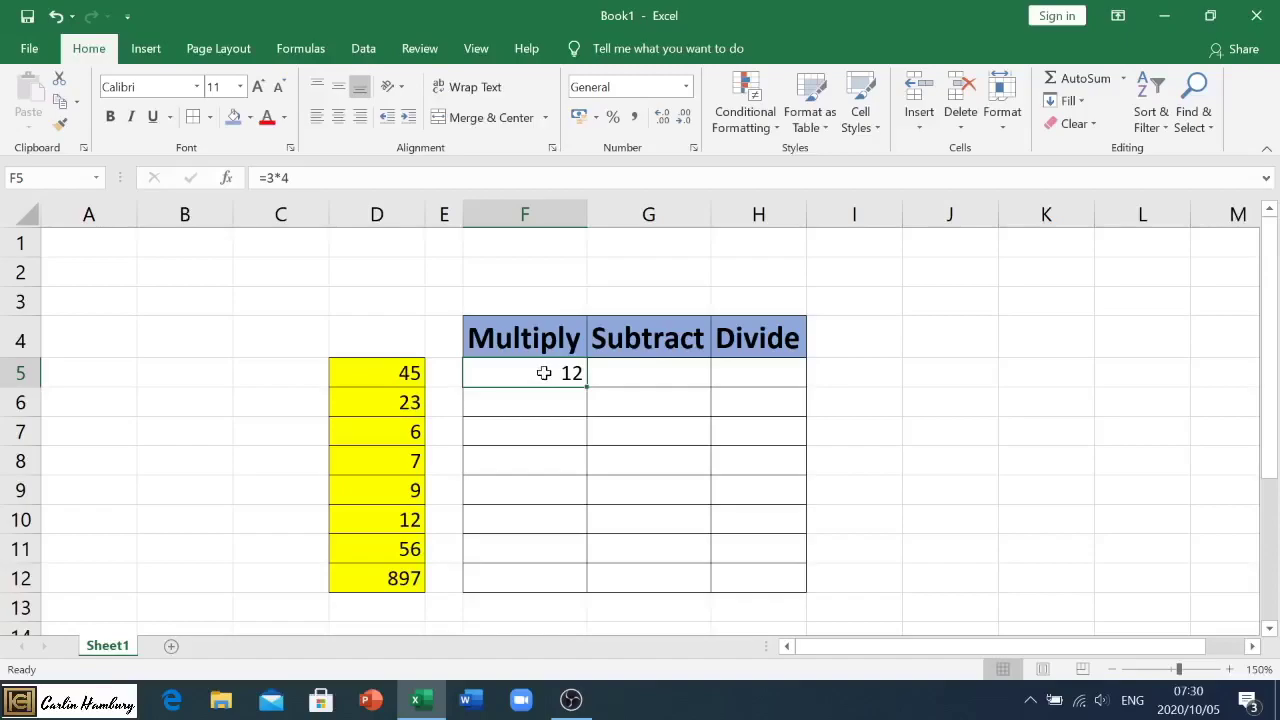
- Replace F5 with the formula =D5*D7, multiplying the yellow 45 by 6 to give 270
key(Delete)
click(405, 372)
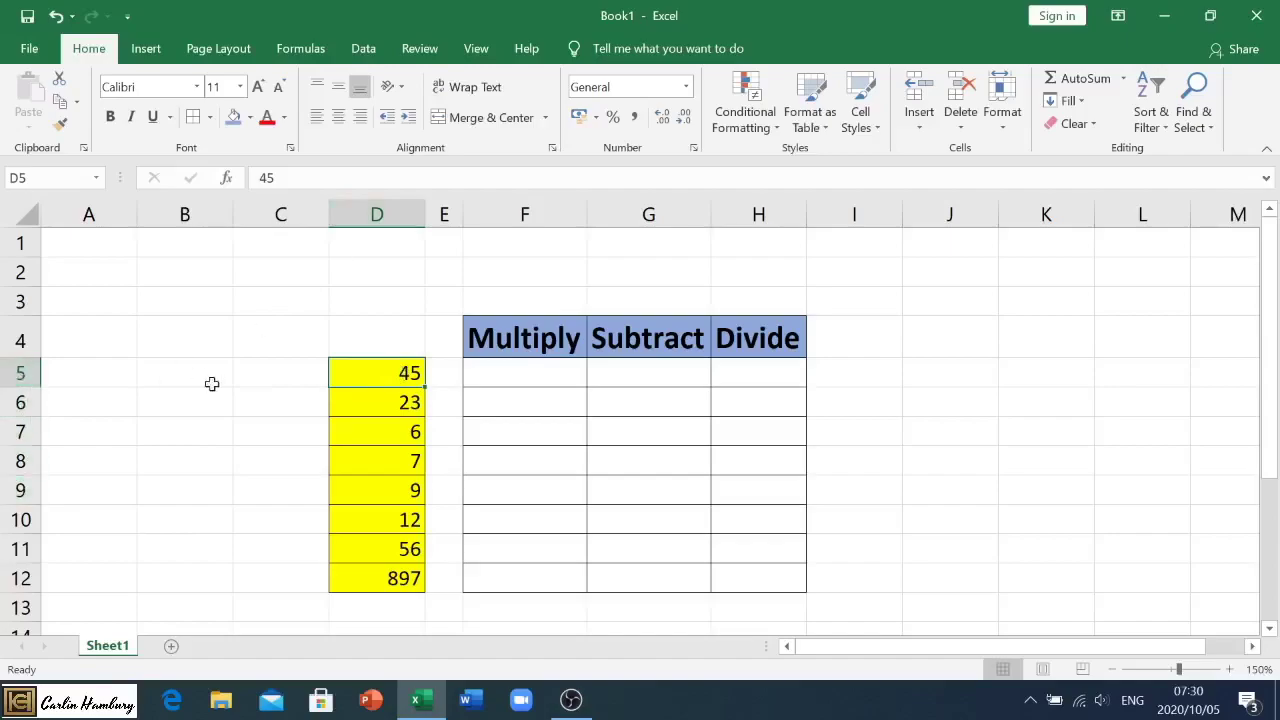
click(517, 366)
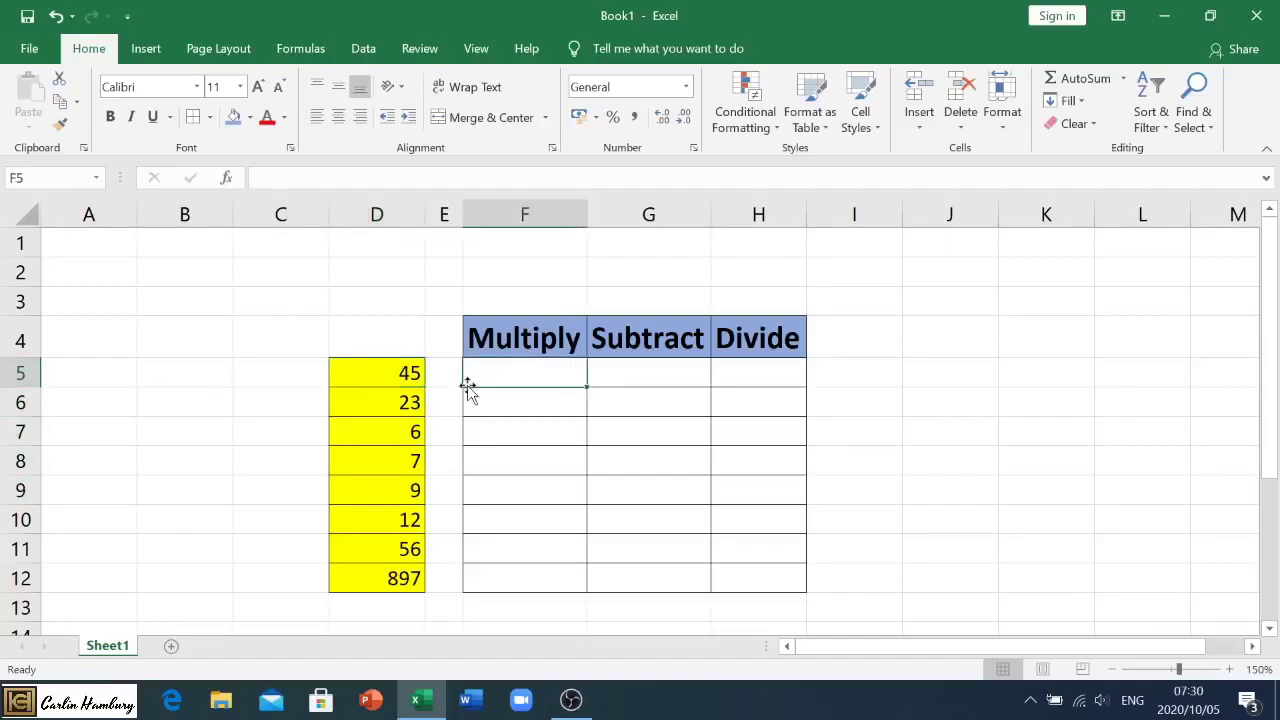
text(=)
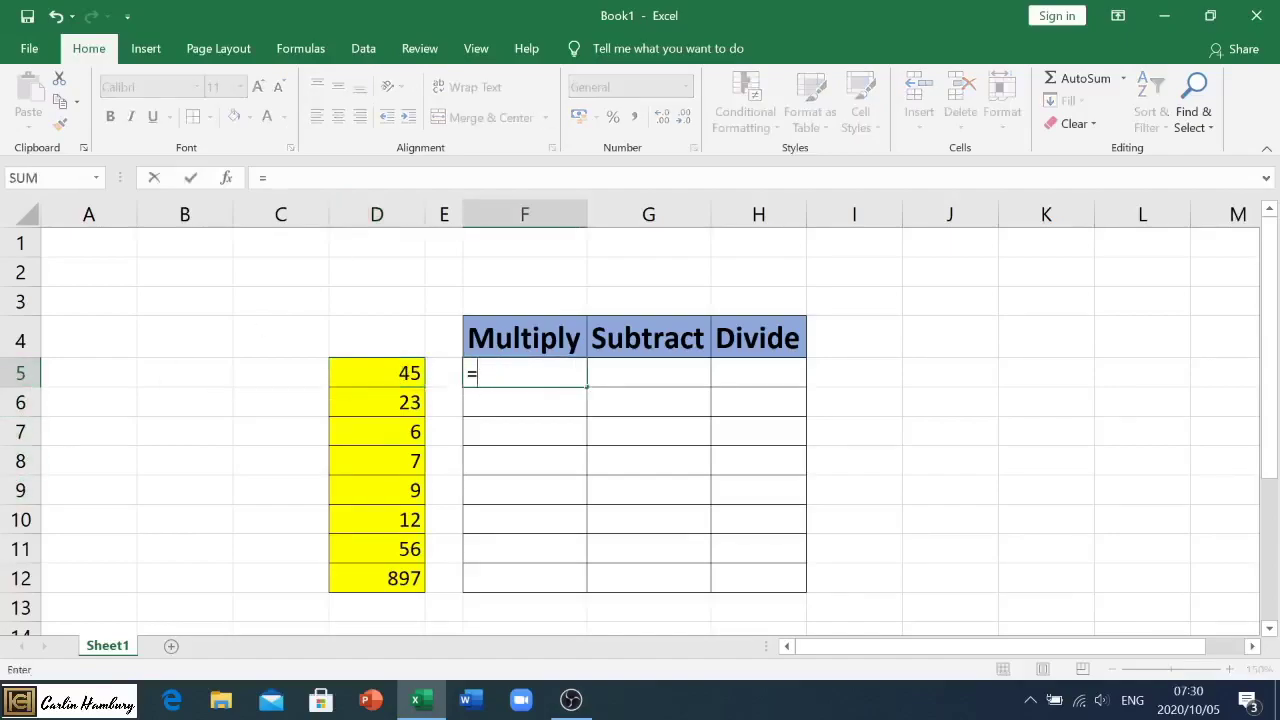
click(403, 367)
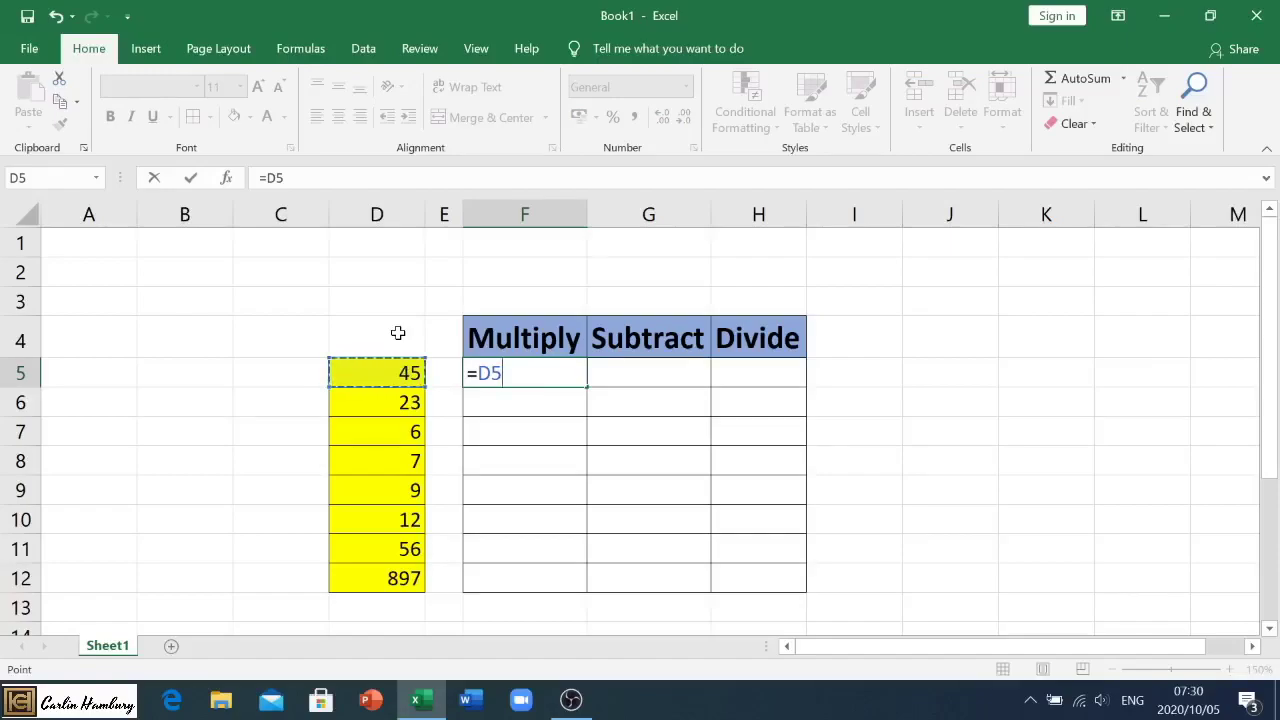
text(*)
click(410, 433)
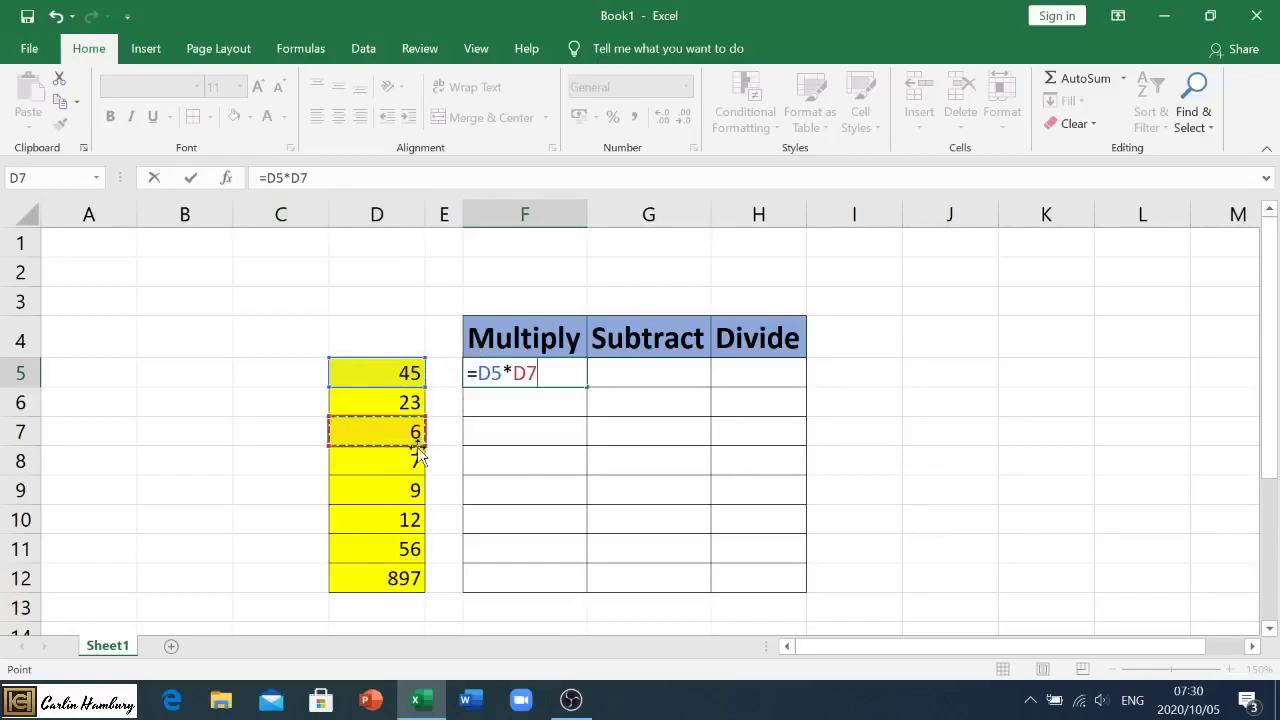
key(Return)
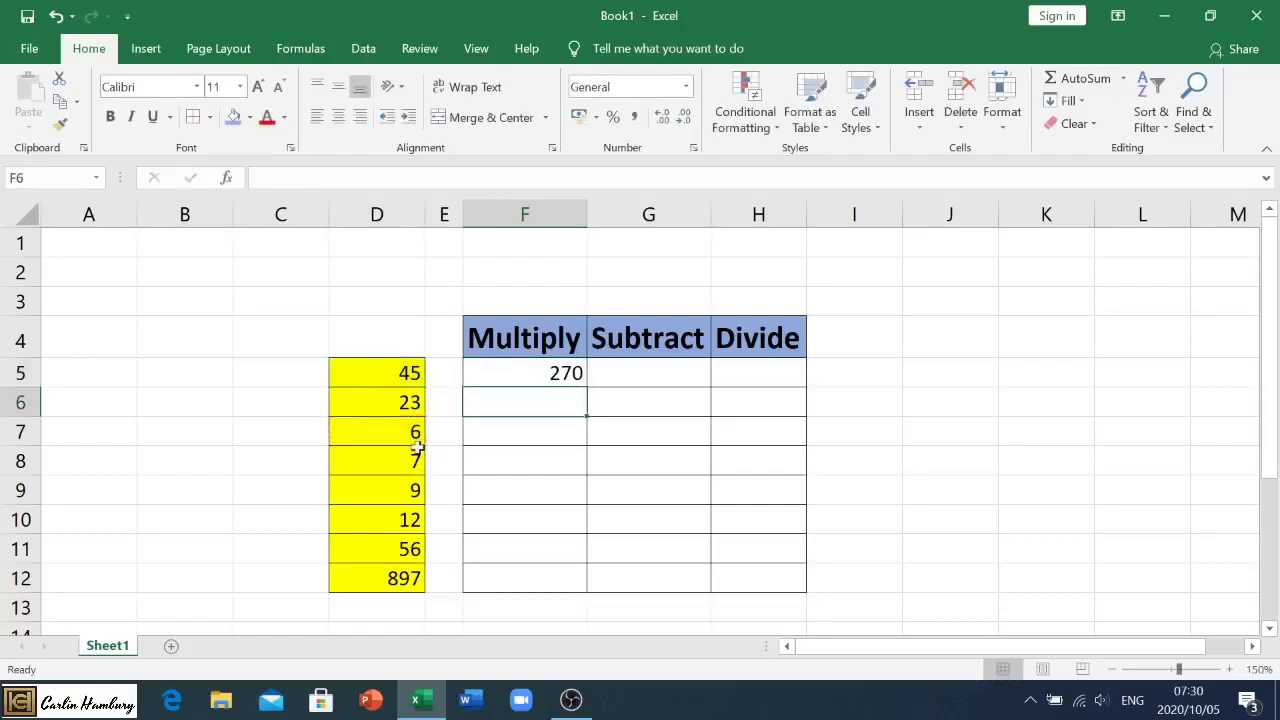
text(=)
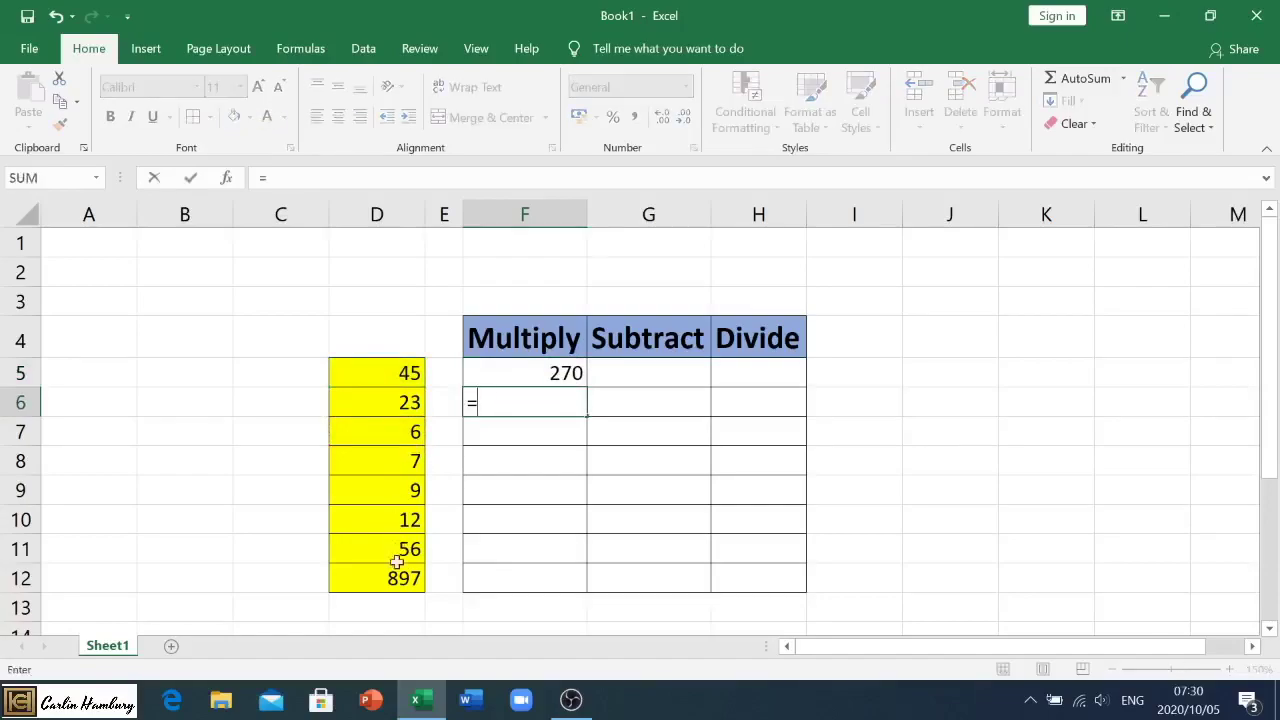
- Enter =D6*D12 in F6 (20631) and =D6*D9 in F7 (207)
click(390, 402)
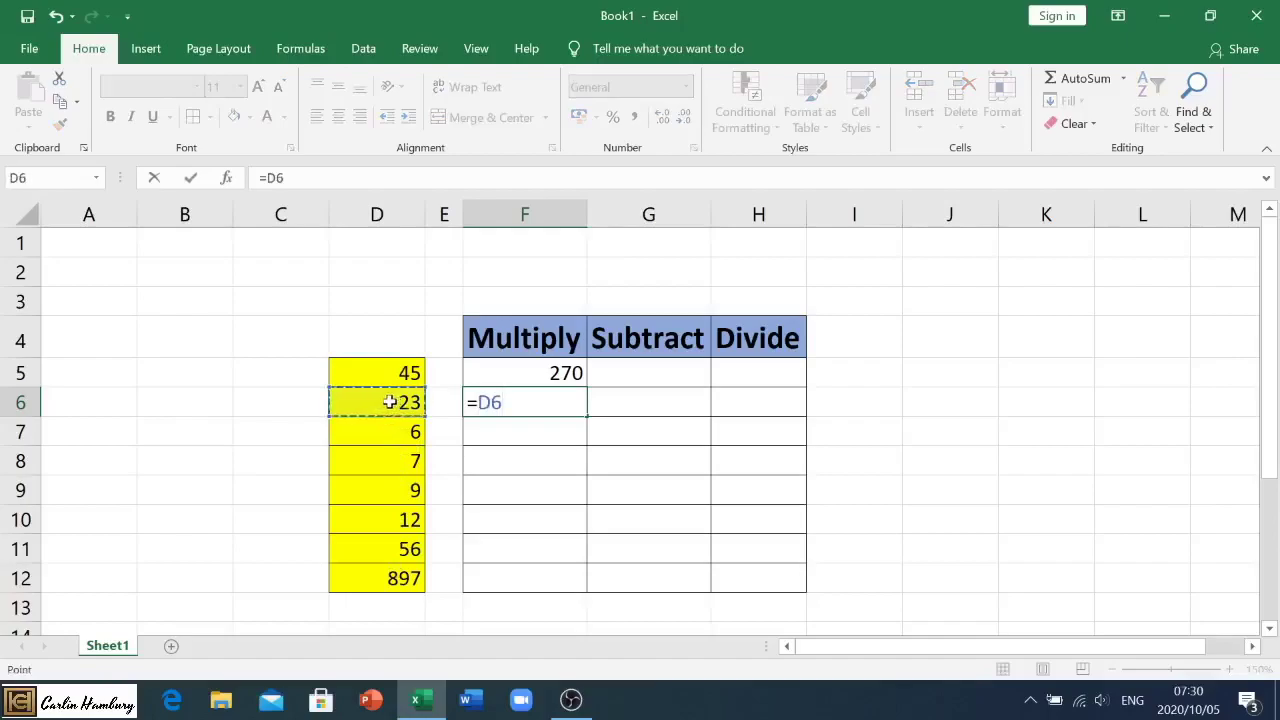
text(*)
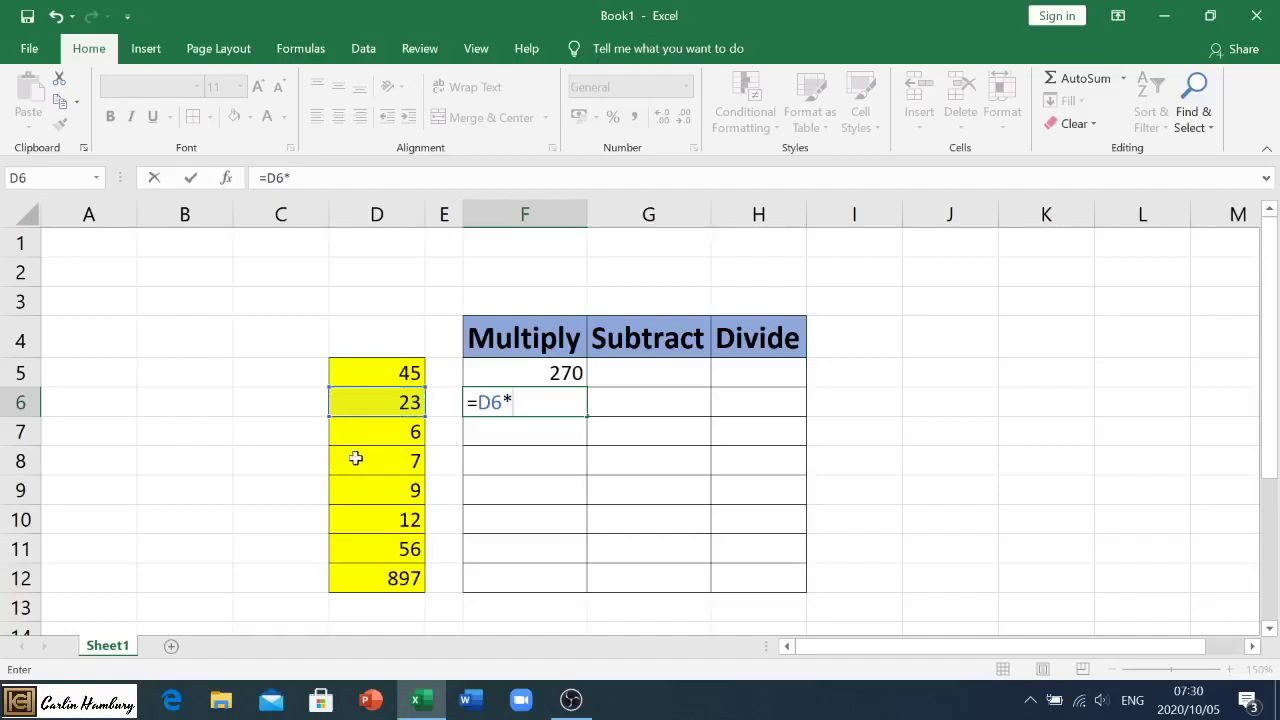
click(373, 574)
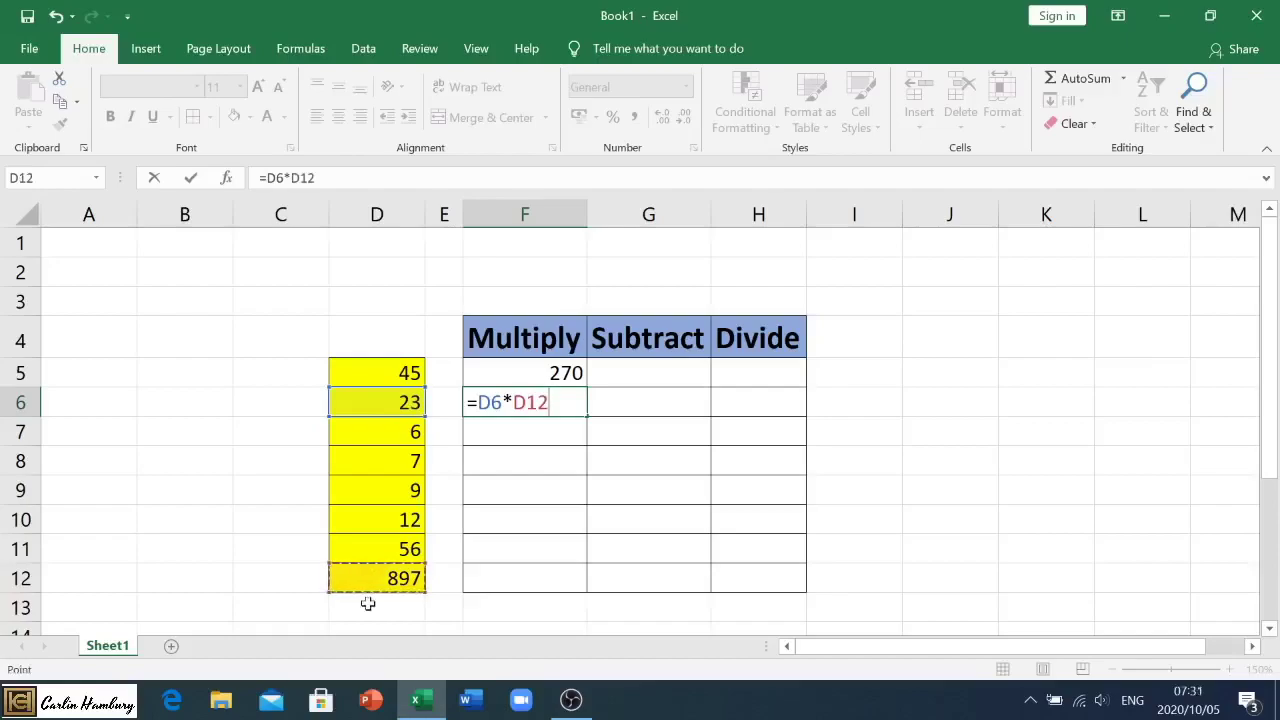
key(Return)
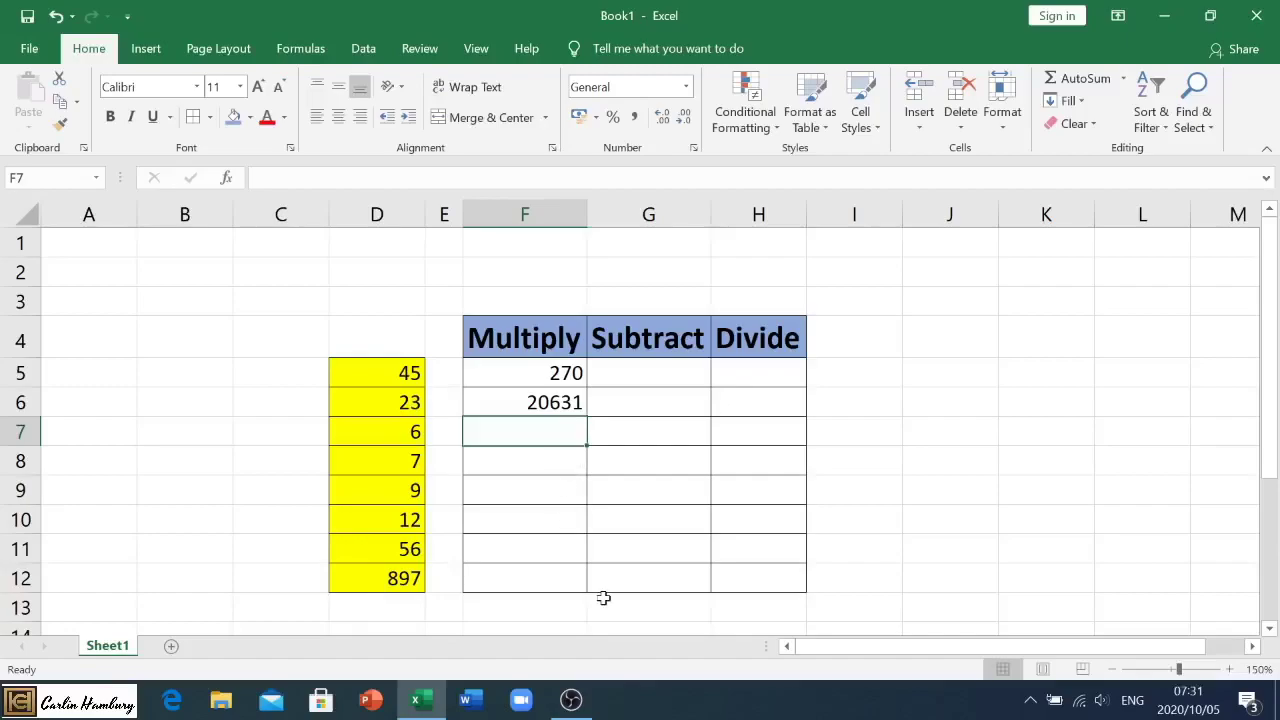
text(=)
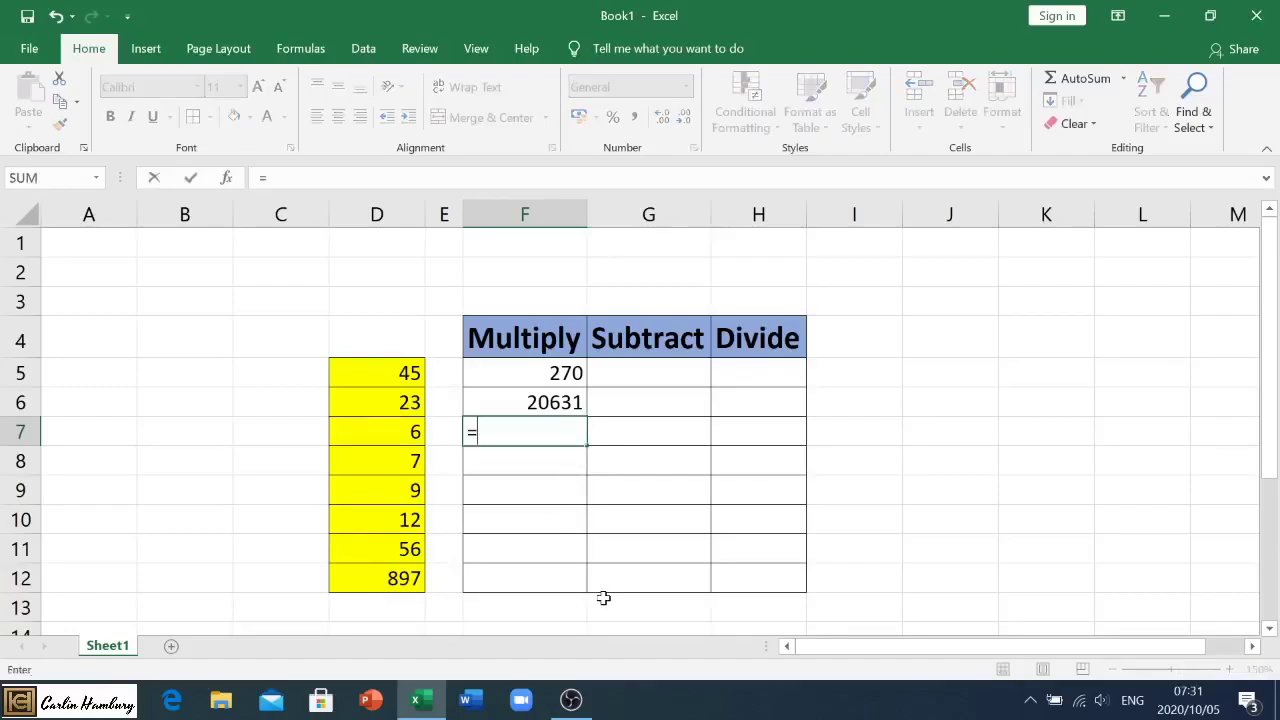
click(403, 402)
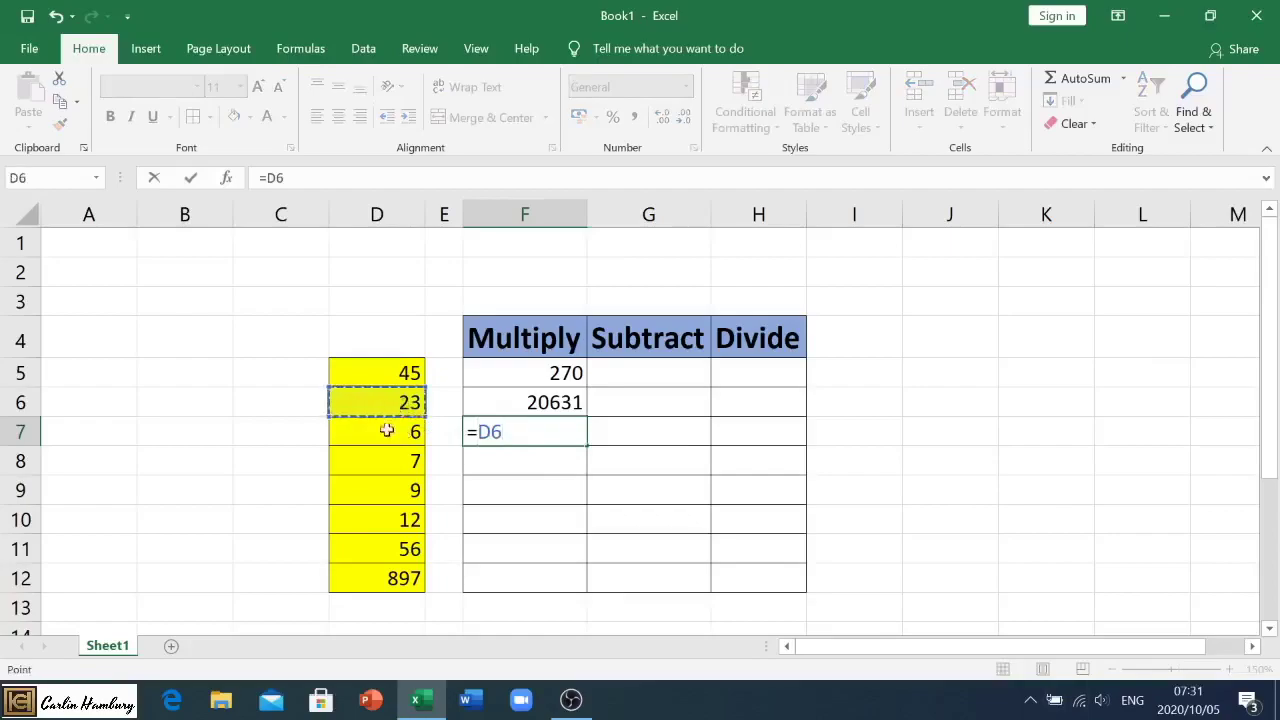
text(*)
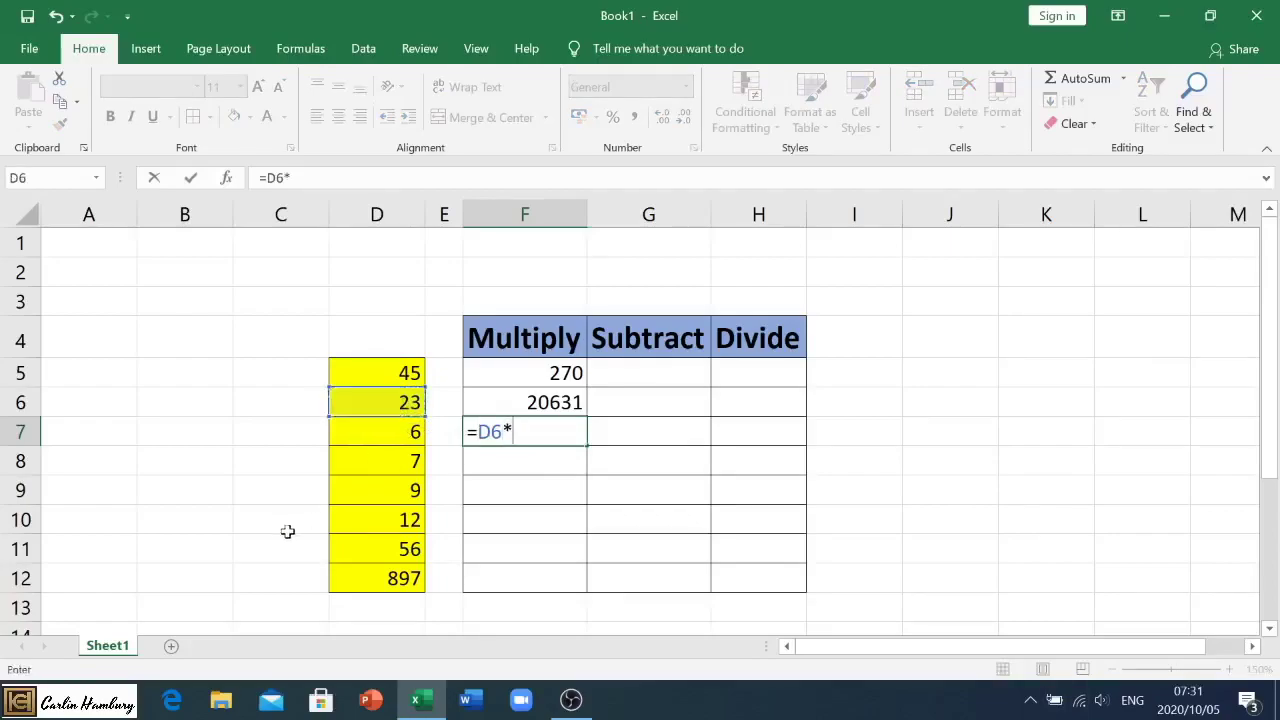
click(361, 489)
key(Return)
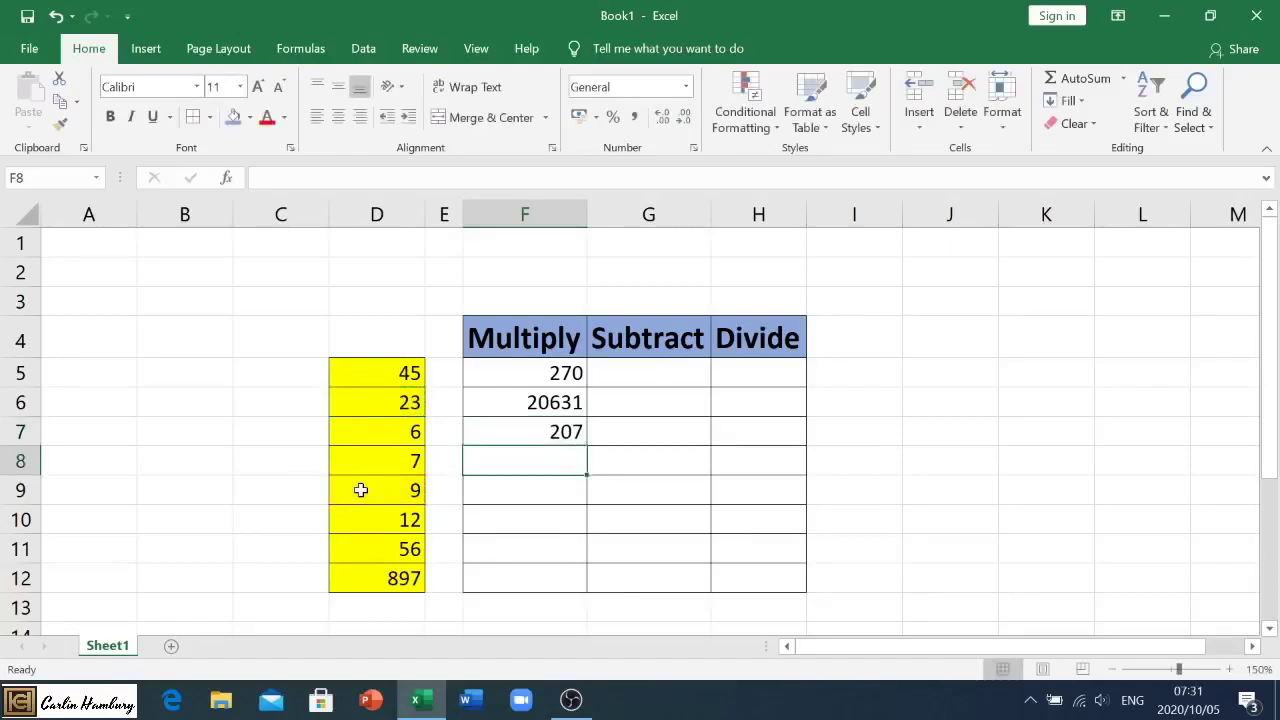
- Enter =D5-D10 in G5, subtracting the yellow 12 from 45 to show 33
click(663, 372)
text(=)
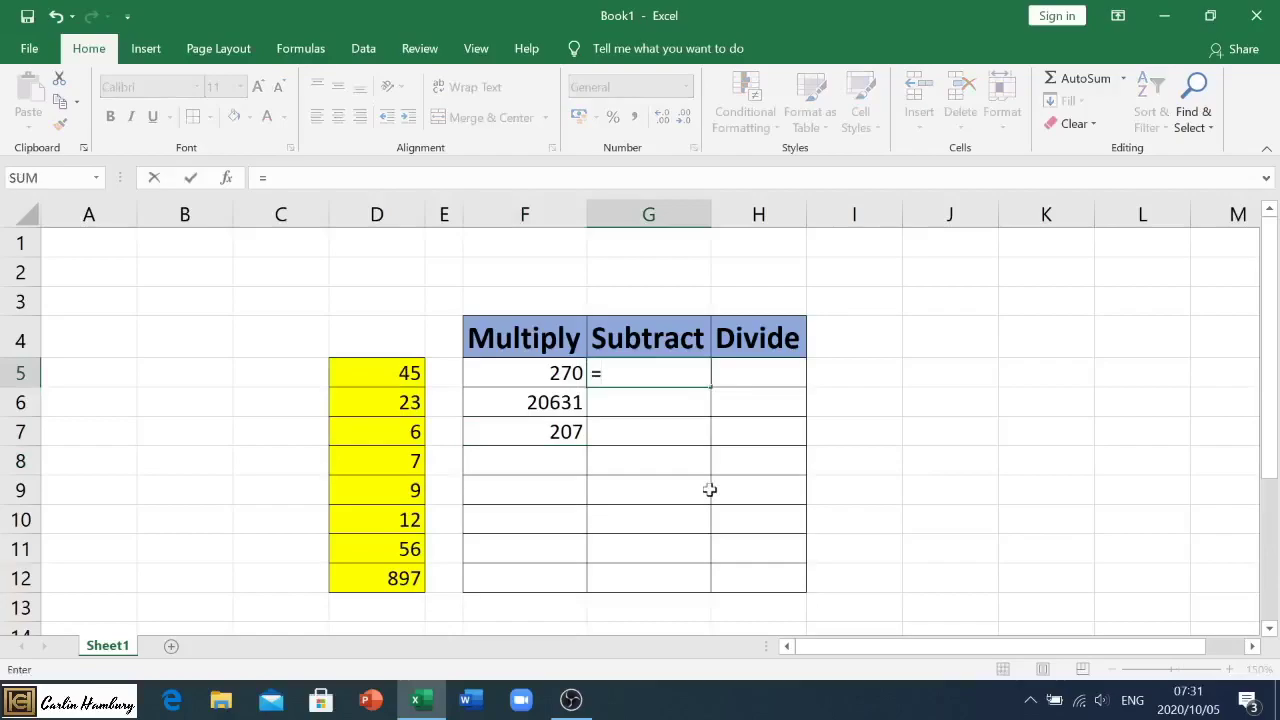
click(398, 373)
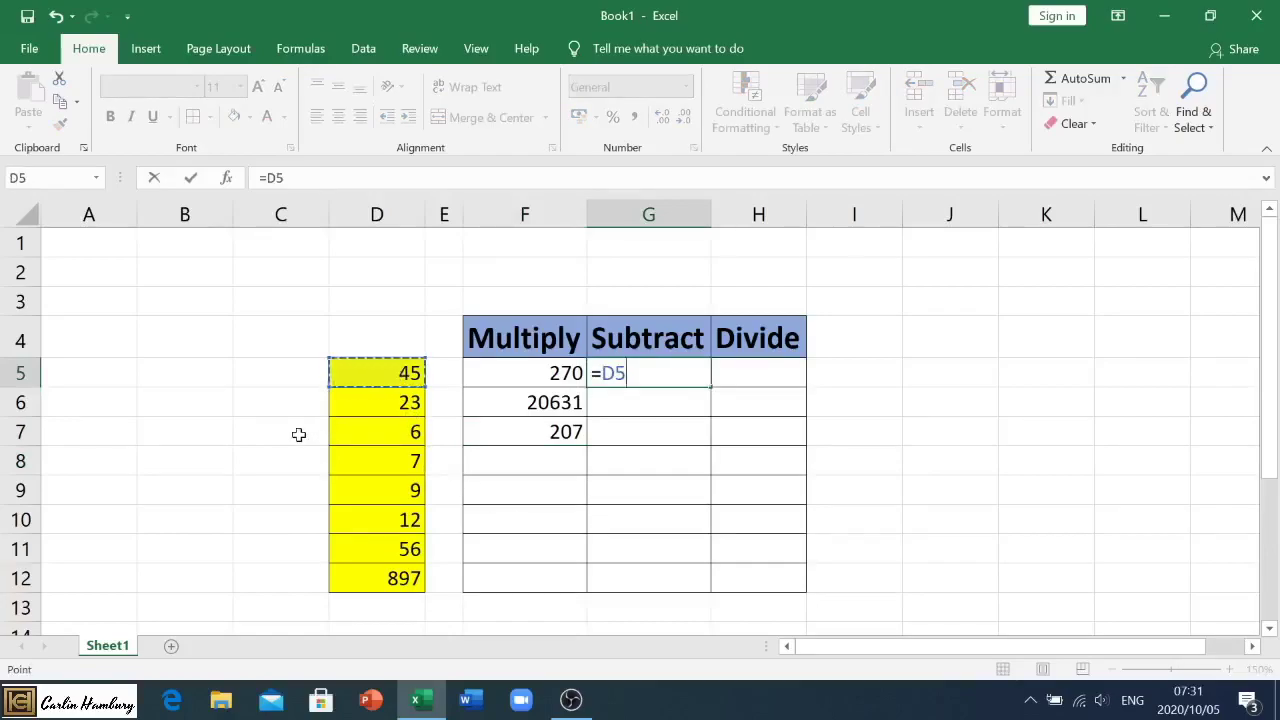
text(-)
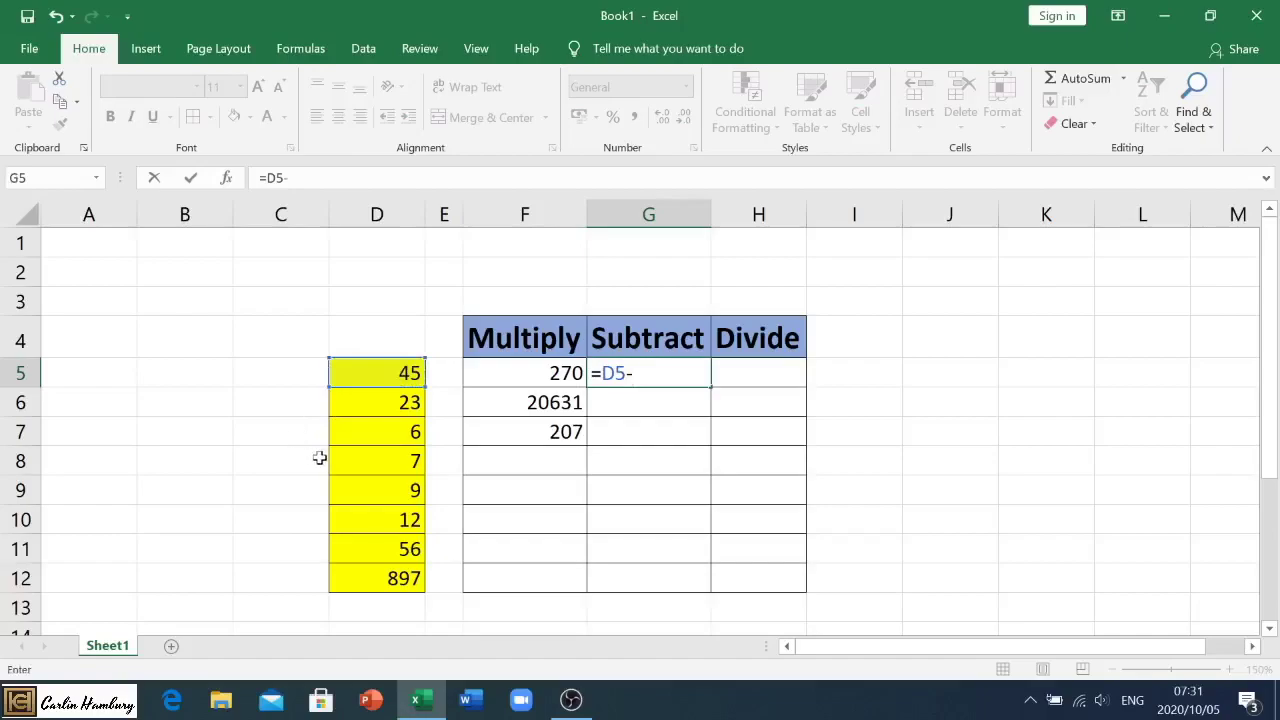
click(378, 515)
key(Return)
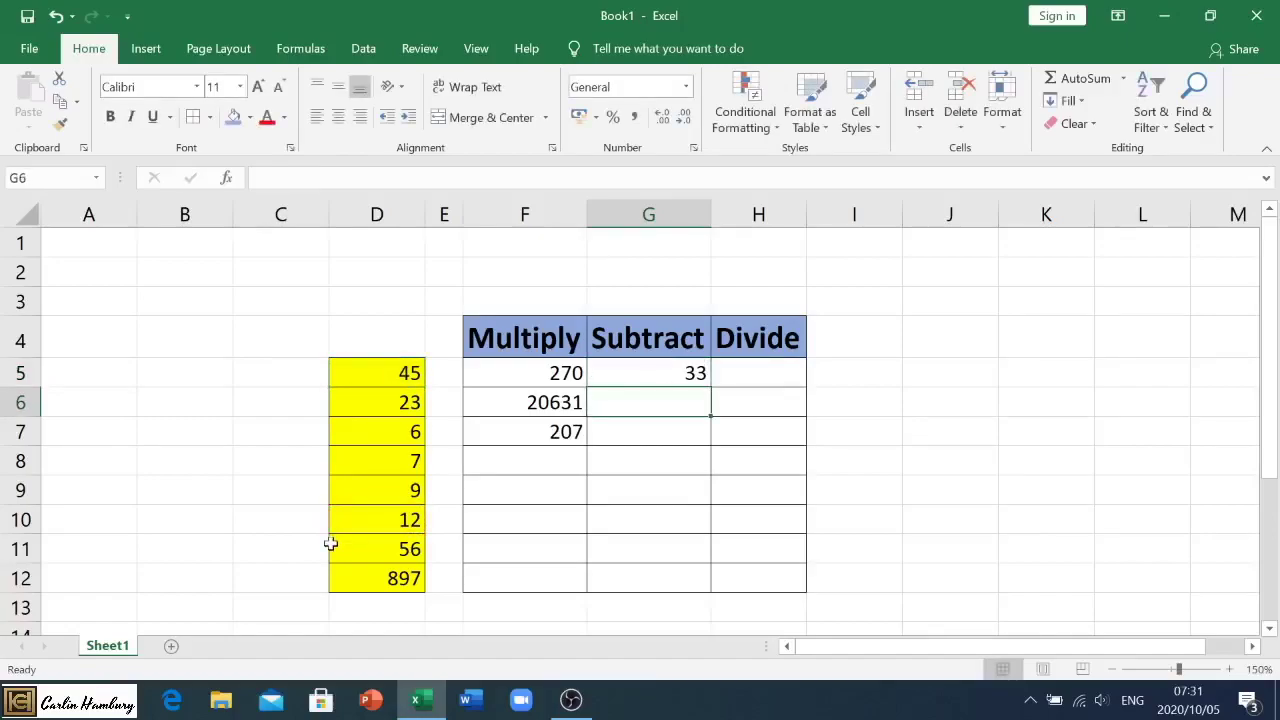
- Enter the subtraction formula =D7-D9 in G6
text(=)
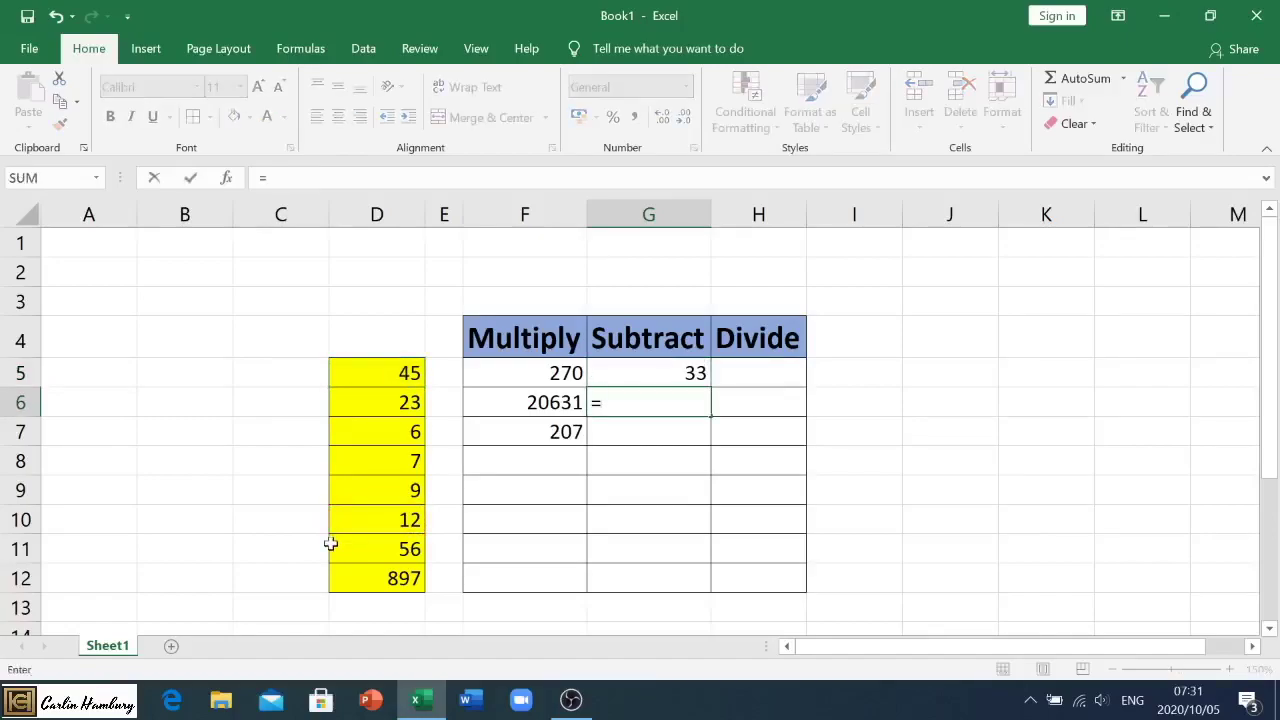
click(371, 421)
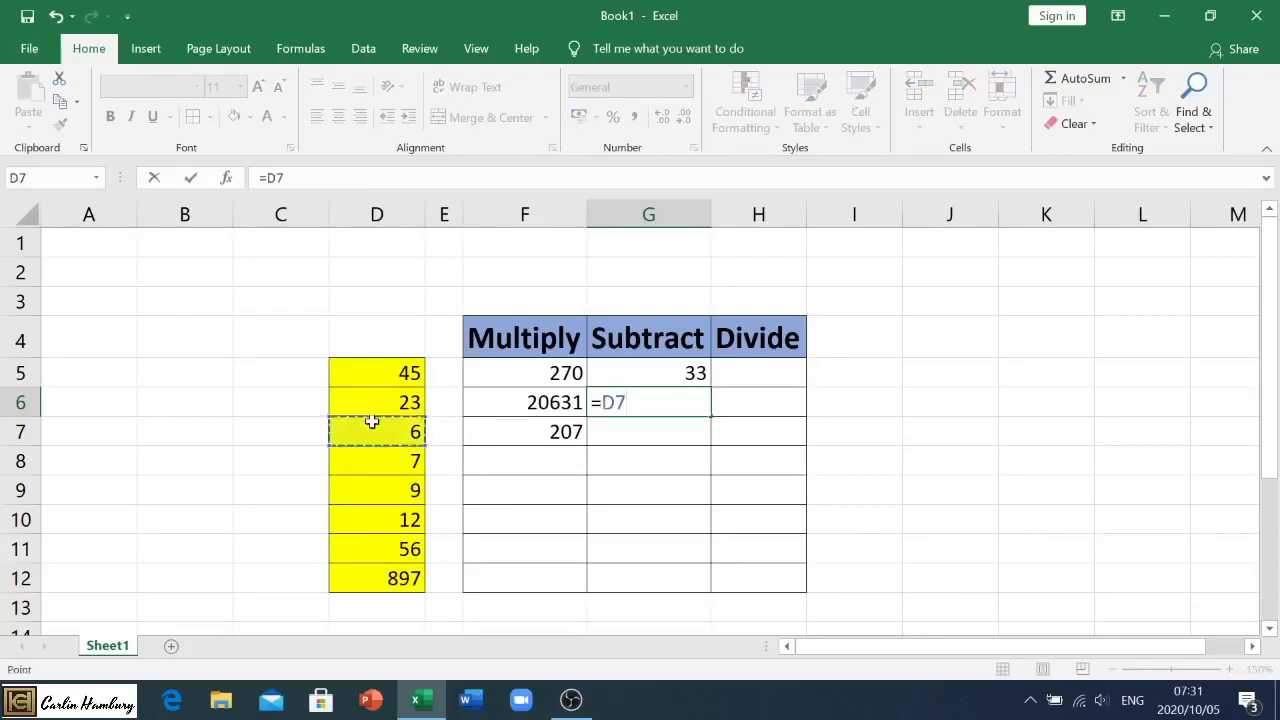
text(-)
click(399, 488)
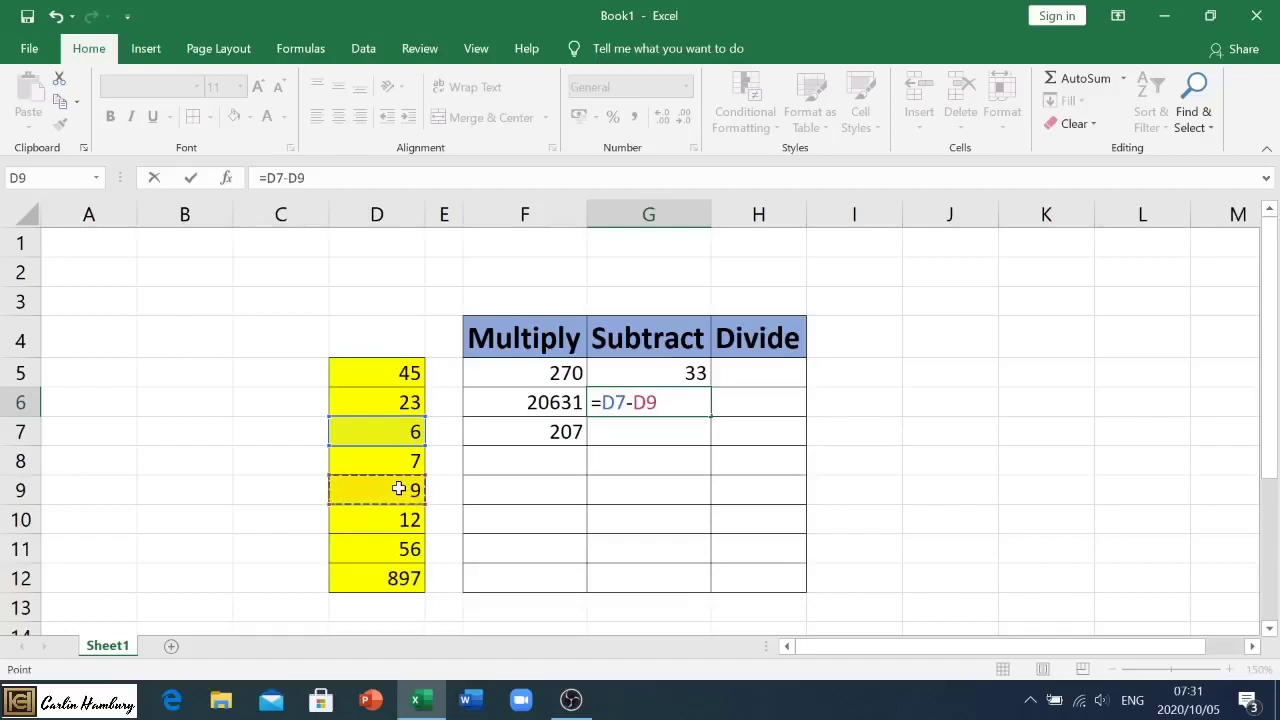
key(Return)
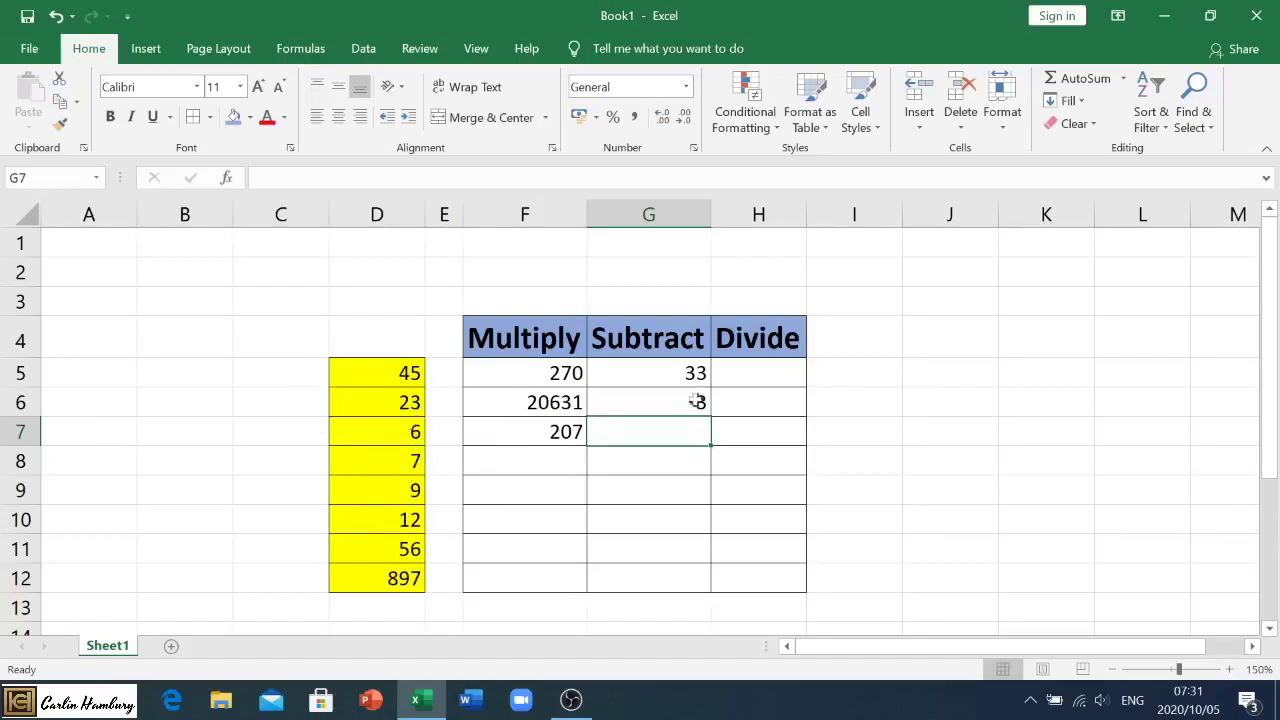
- Edit G6's formula to =D9-D7 so it shows 3
click(660, 400)
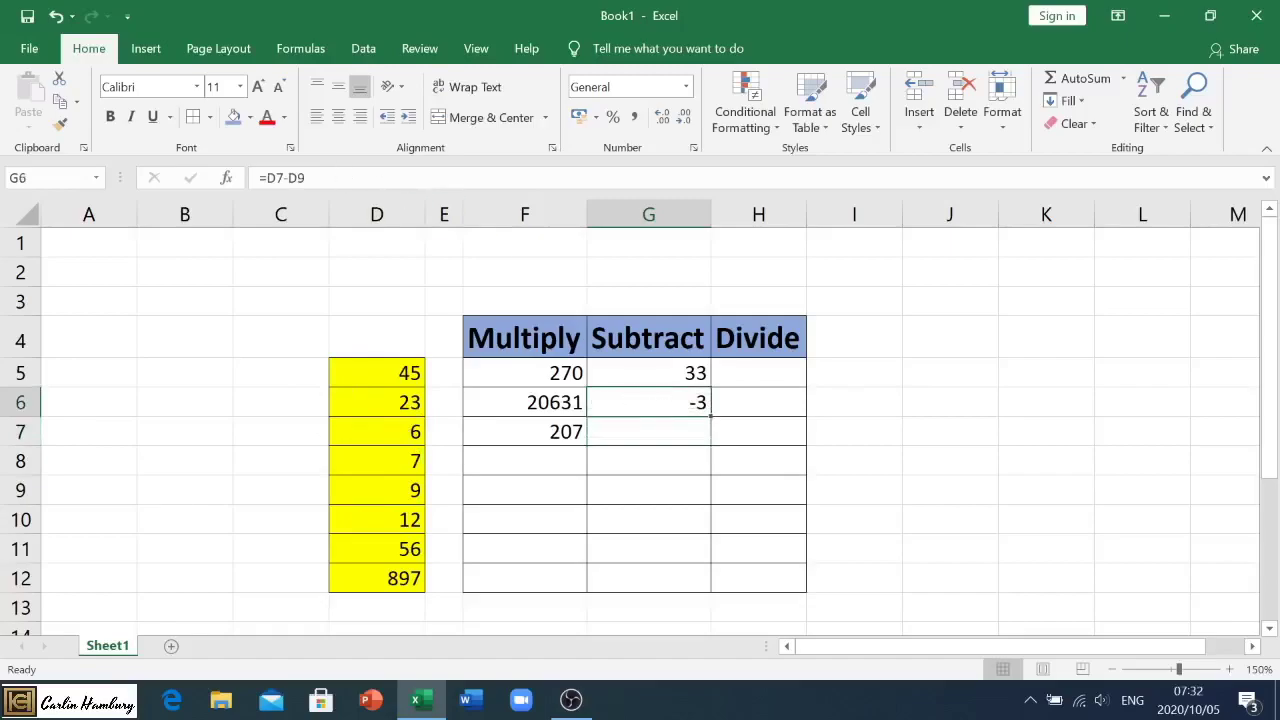
click(347, 177)
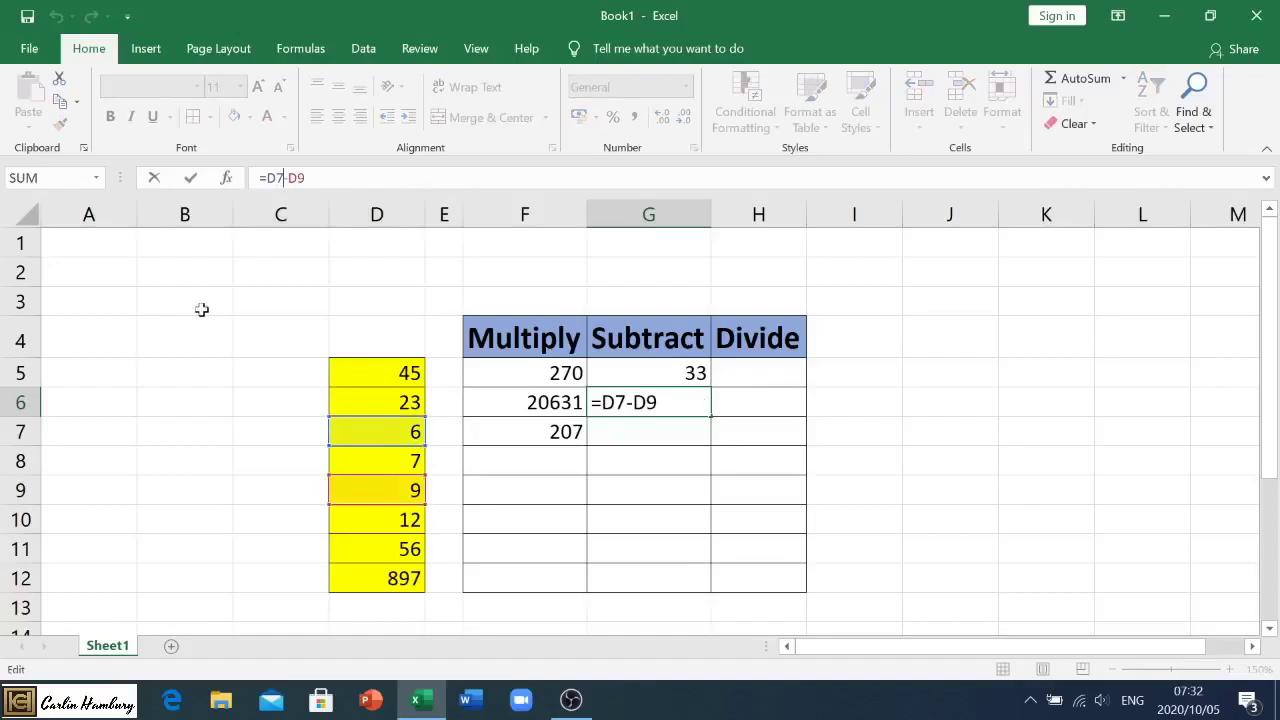
key(BackSpace)
text(9)
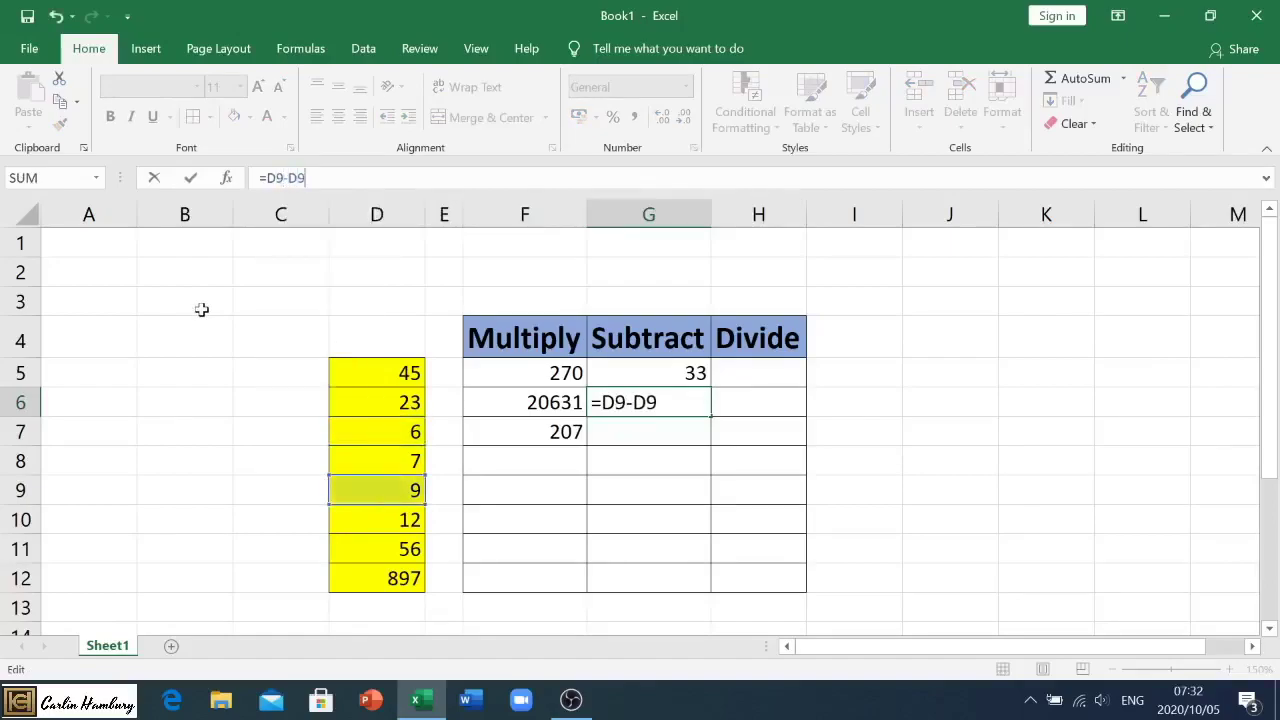
key(BackSpace)
text(7)
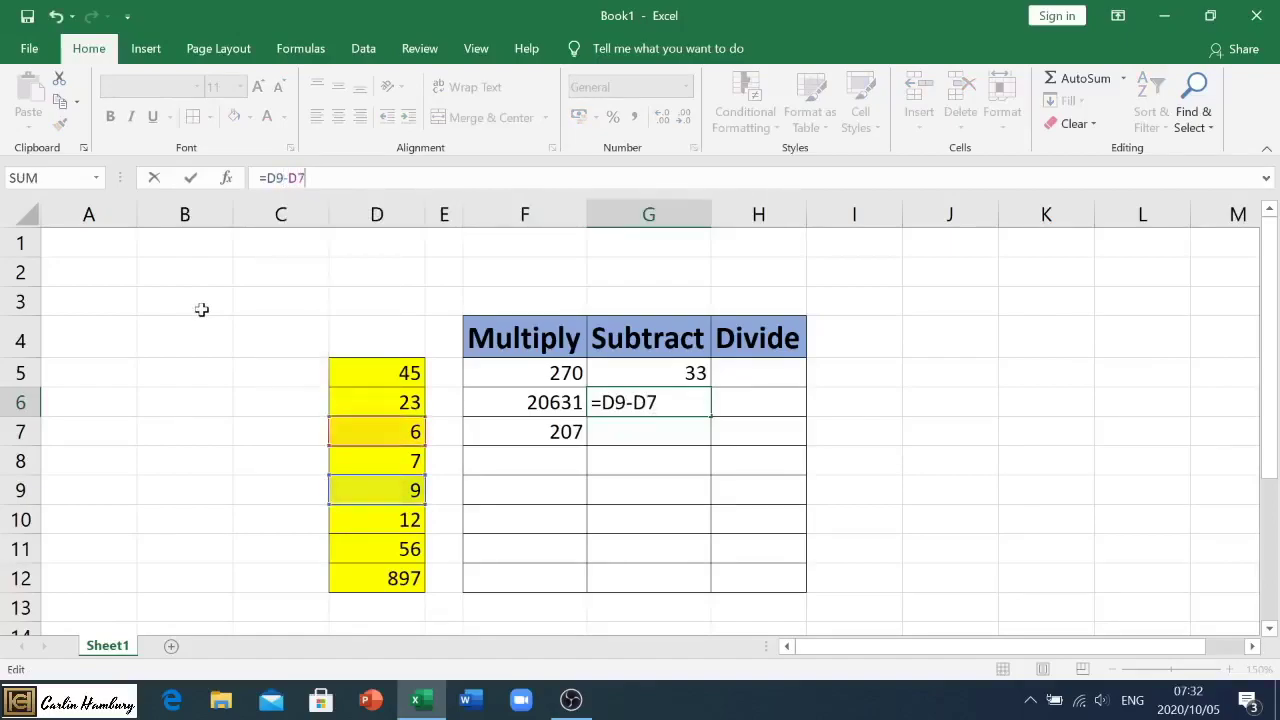
key(Return)
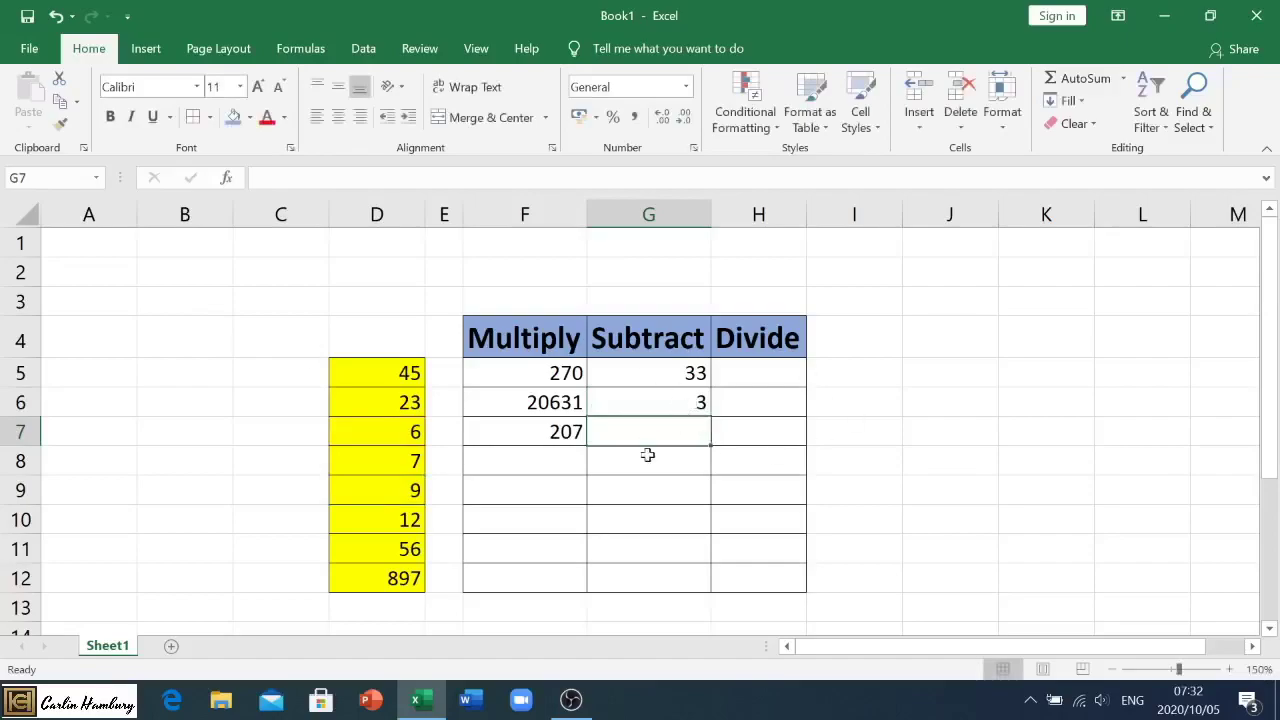
- Enter =D5/D7 in H5, dividing the yellow 45 by 6 to show 7,5
click(739, 377)
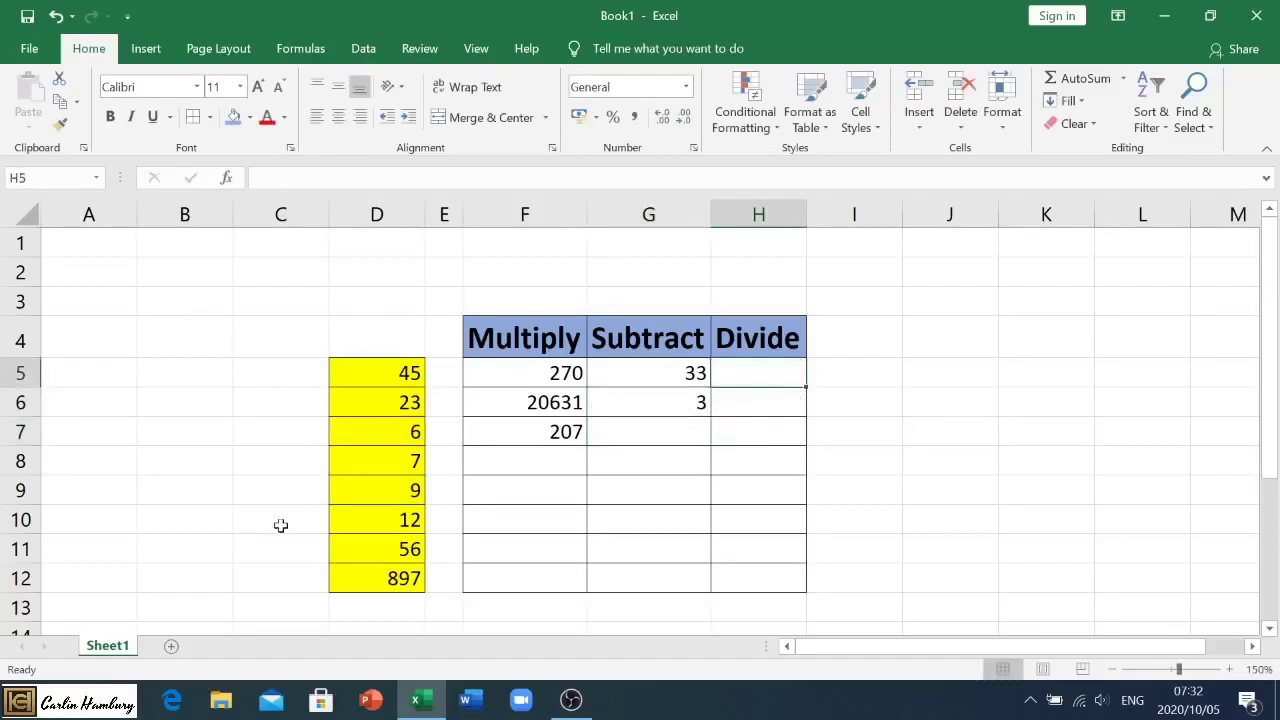
text(=)
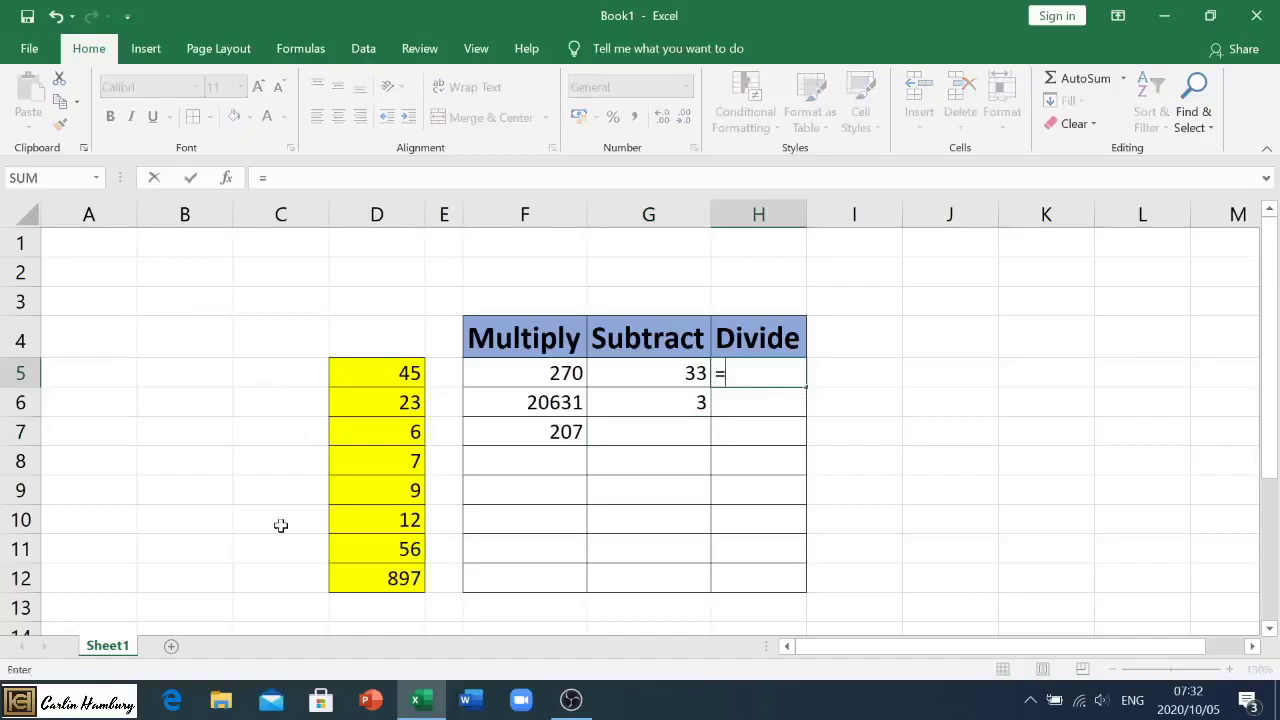
click(397, 375)
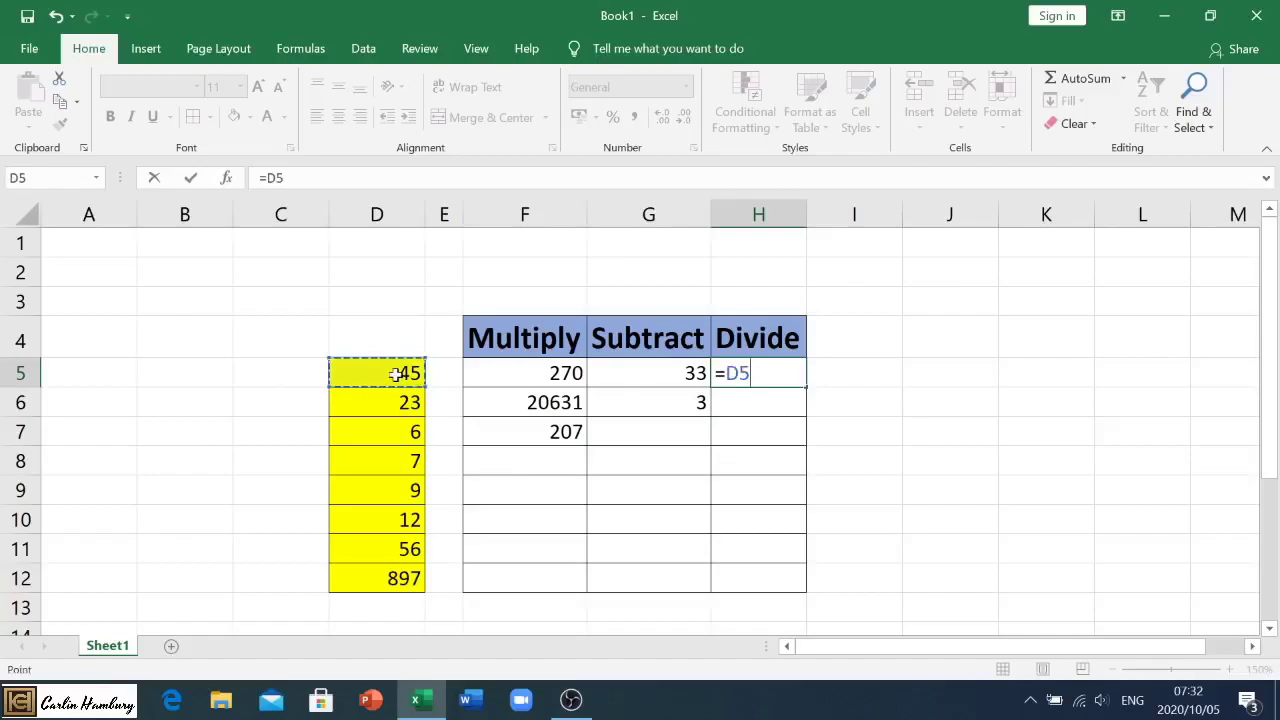
text(/)
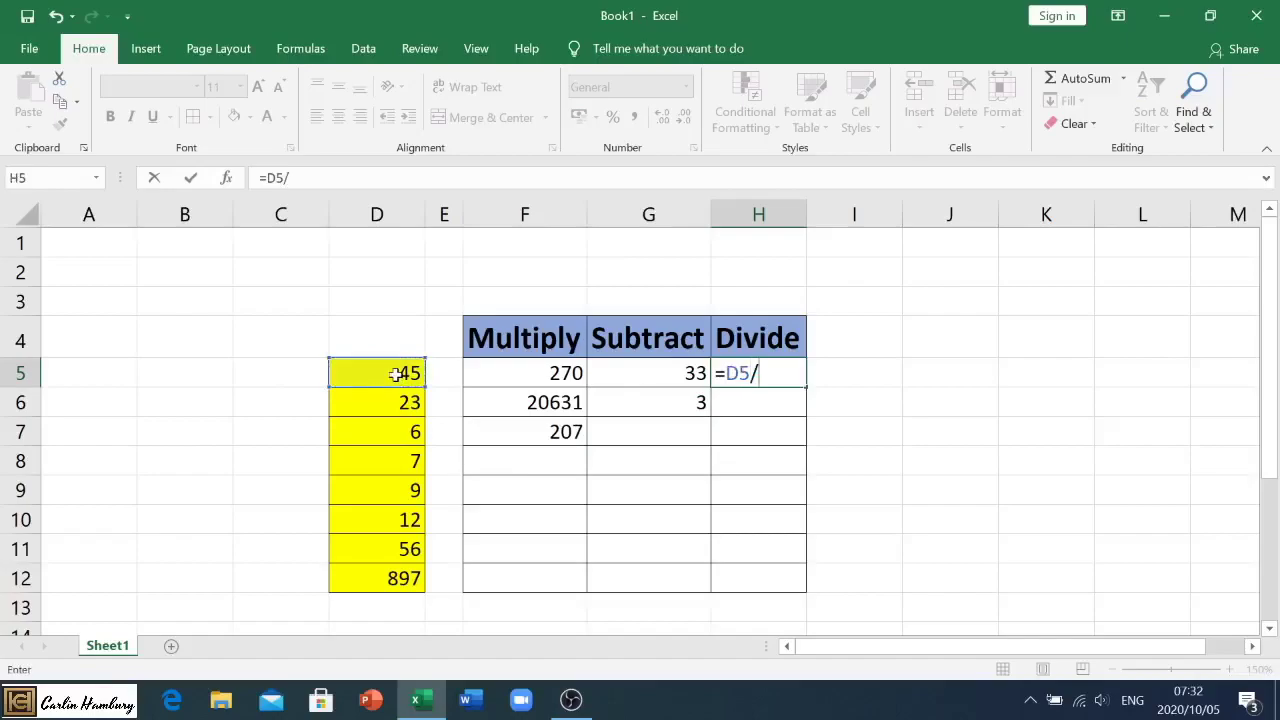
click(376, 434)
key(Return)
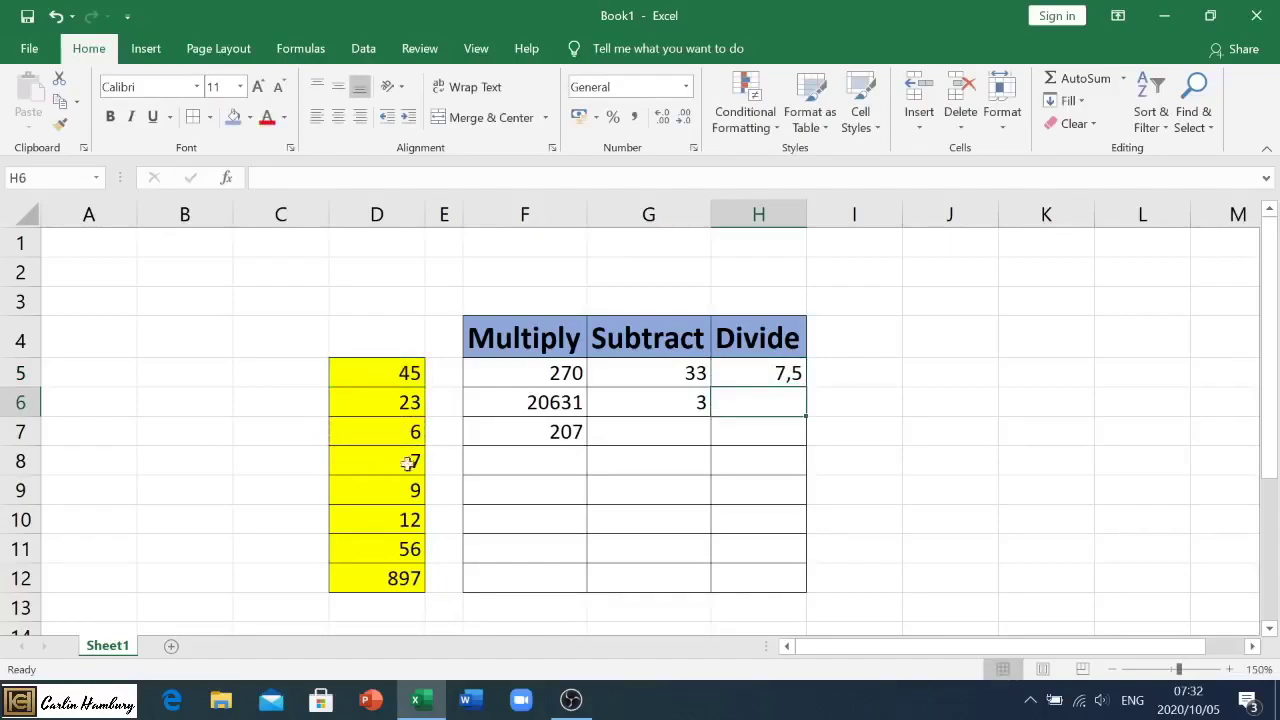
click(736, 372)
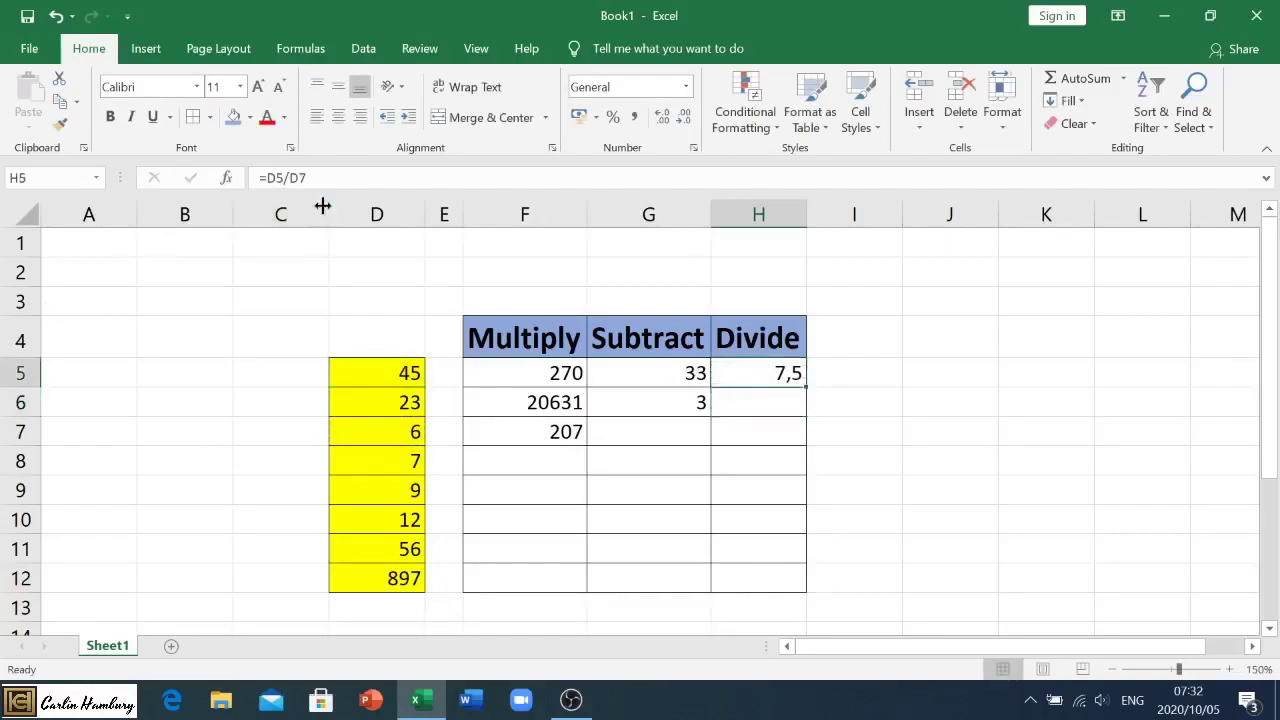
key(F2)
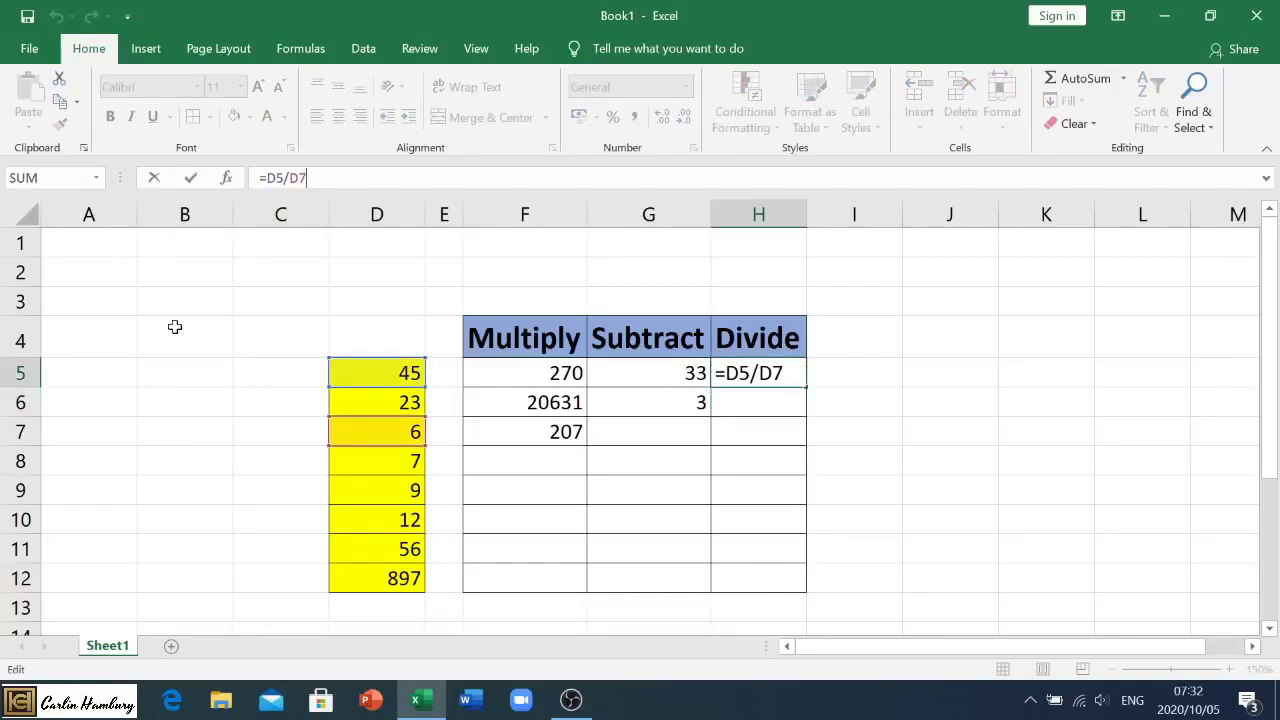
key(BackSpace)
text(5)
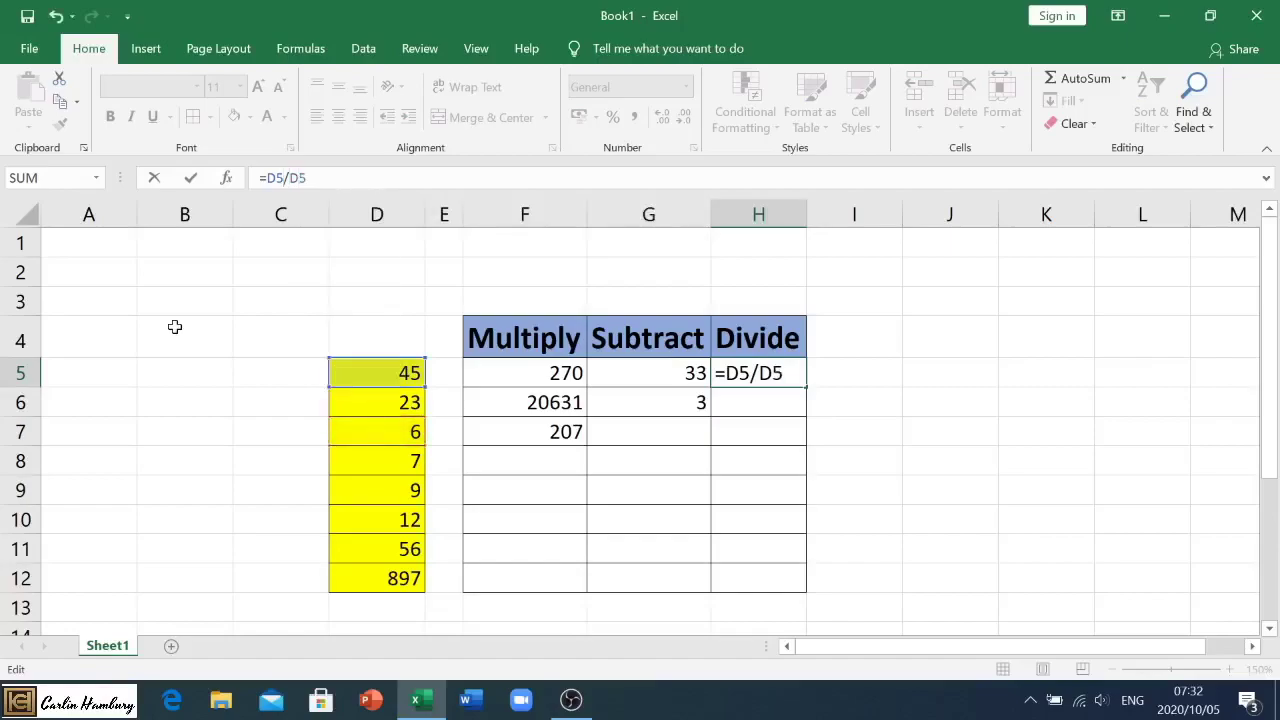
key(Left)
key(Left)
key(Left)
key(BackSpace)
text(7)
key(Return)
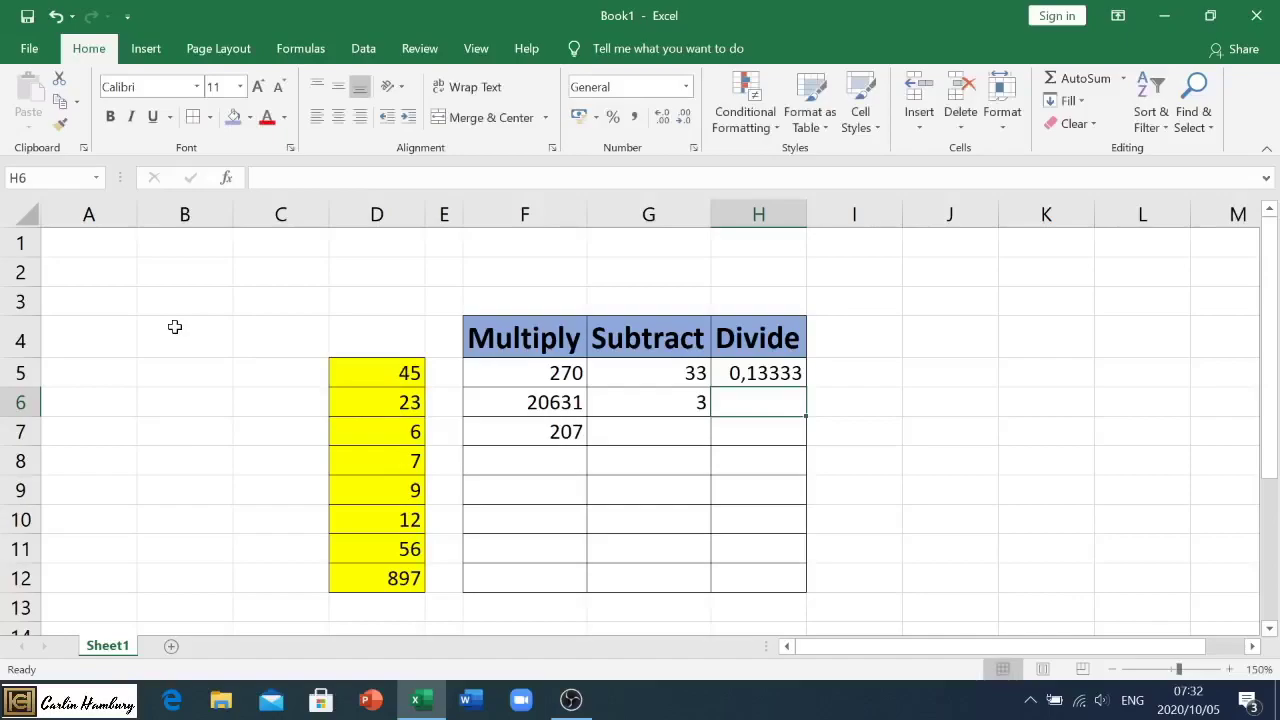
double_click(767, 370)
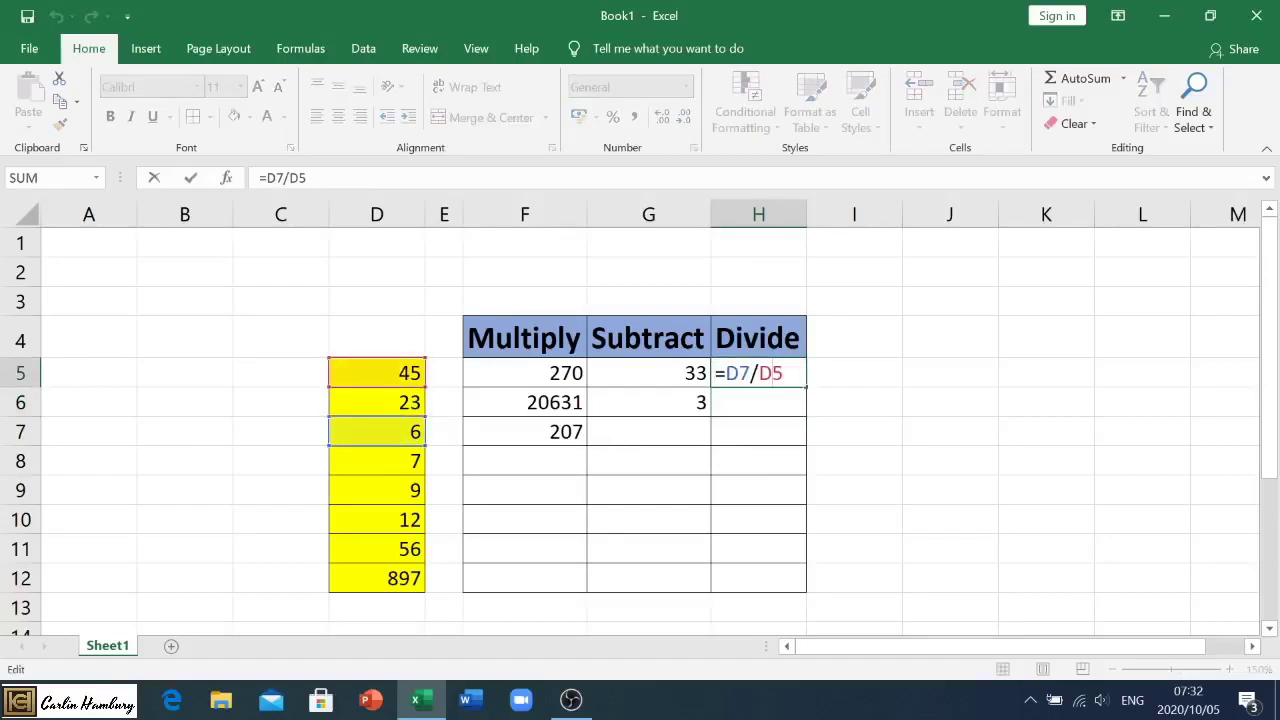
key(BackSpace)
text(7)
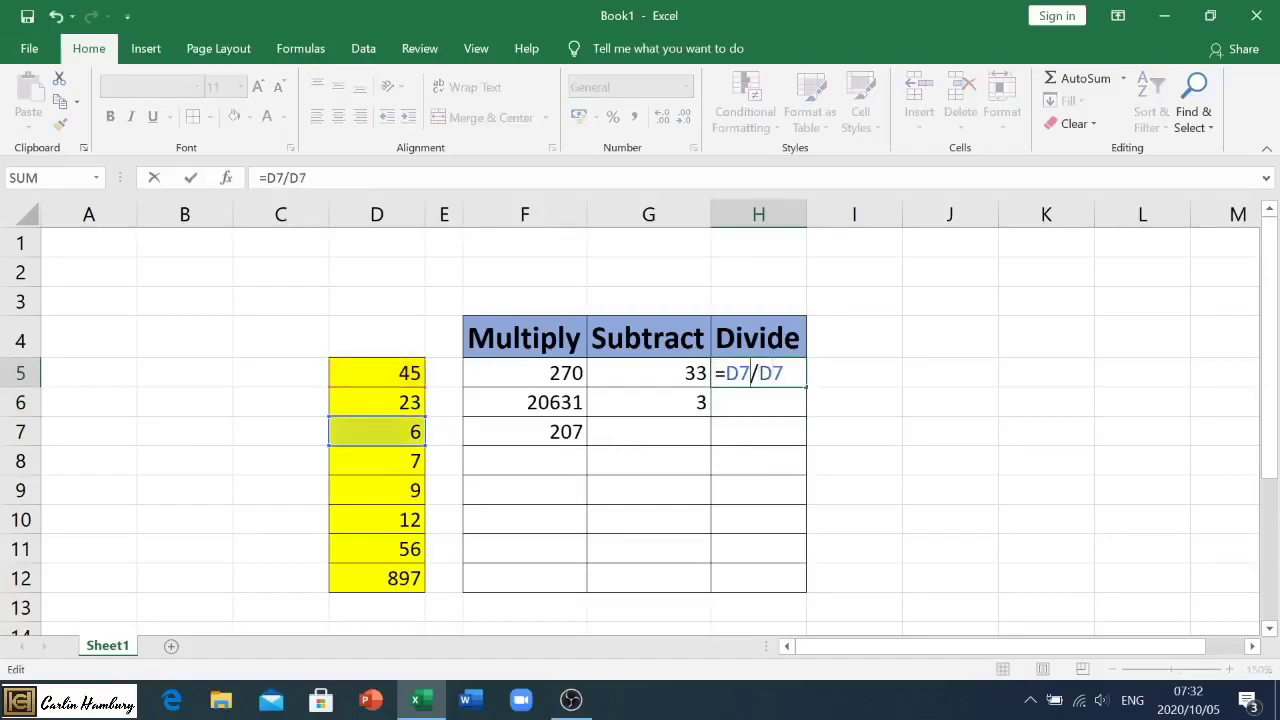
key(Left)
key(Left)
key(Left)
key(BackSpace)
text(5)
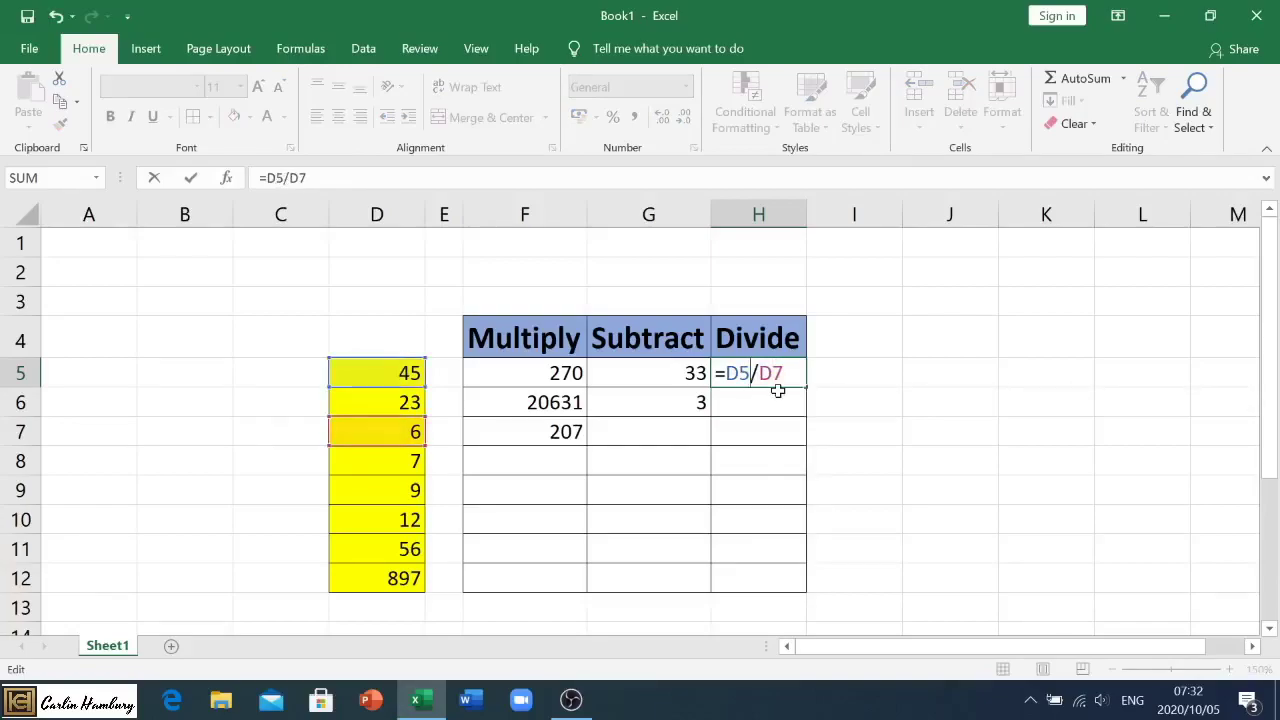
key(Return)
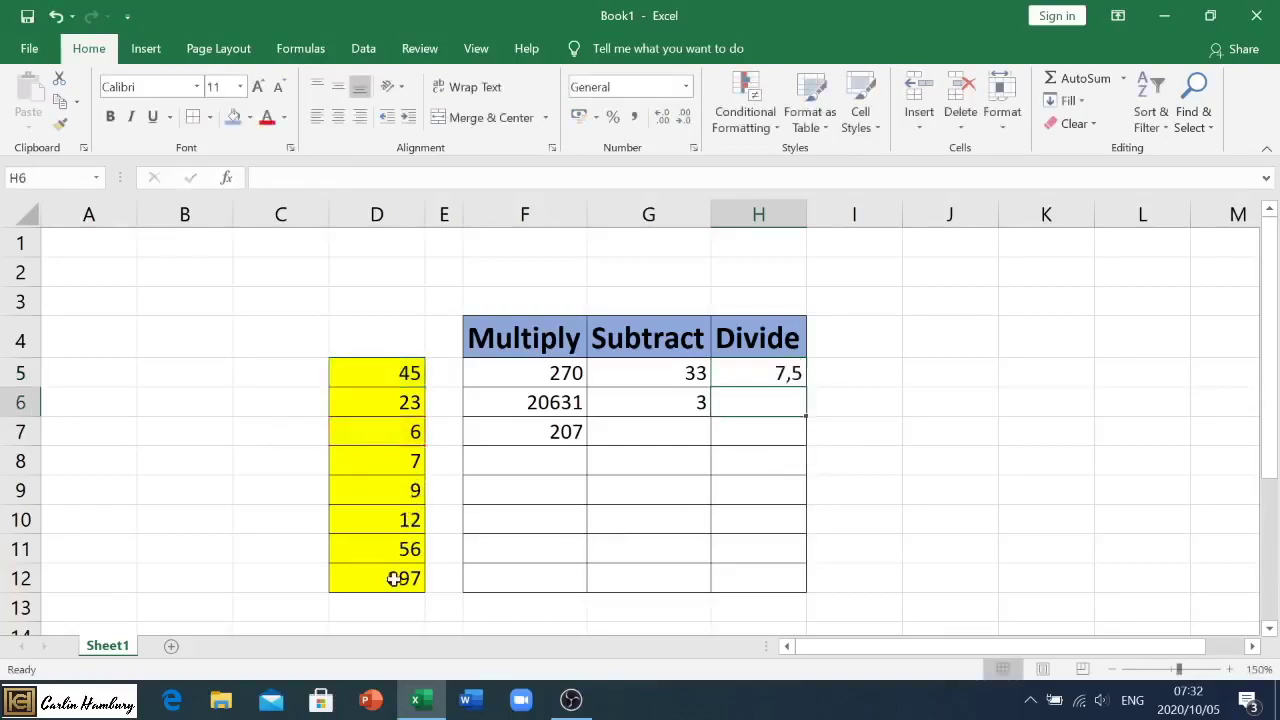
- Enter =D12/D7 in H6, dividing the yellow 897 by 6 to show 149,5
text(=)
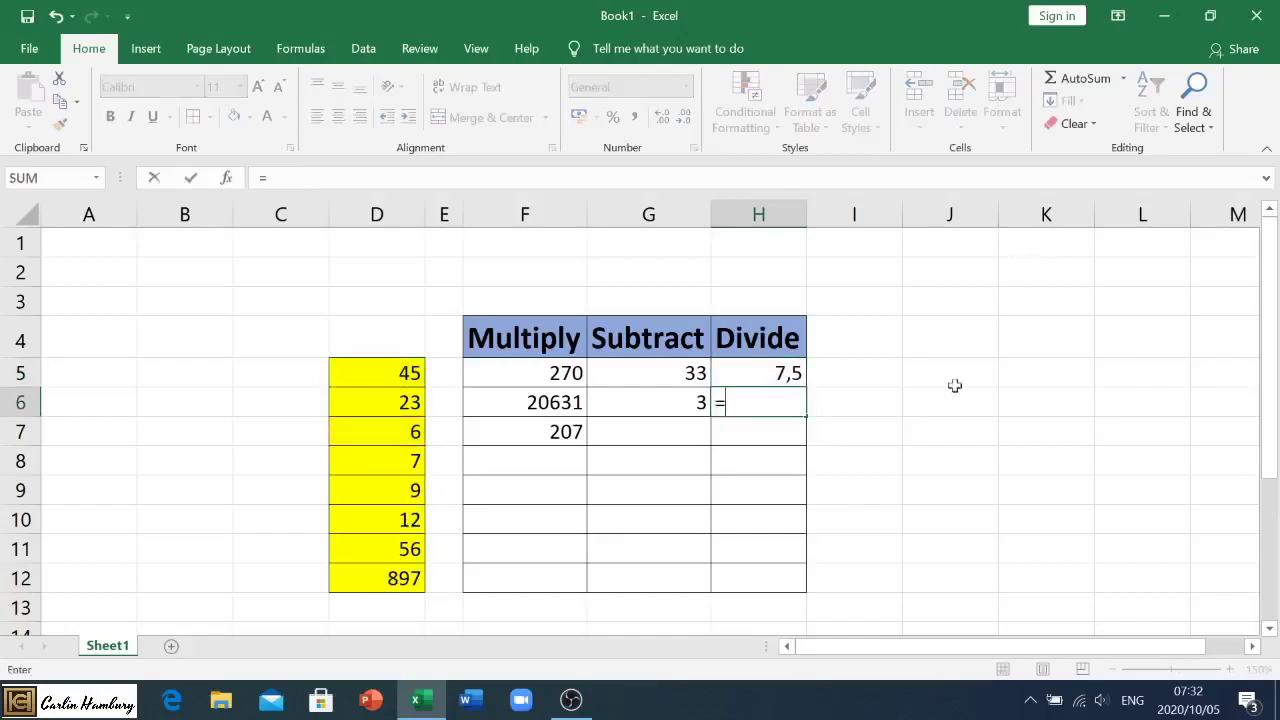
click(407, 579)
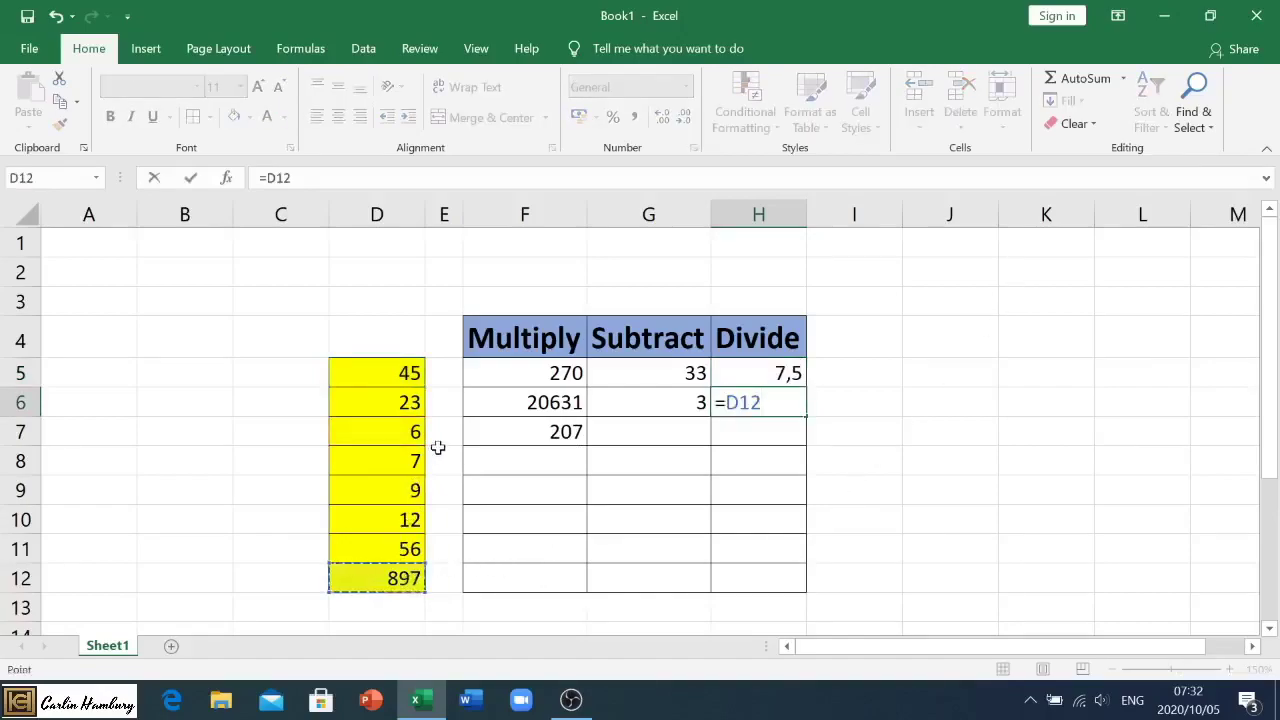
text(/)
click(405, 432)
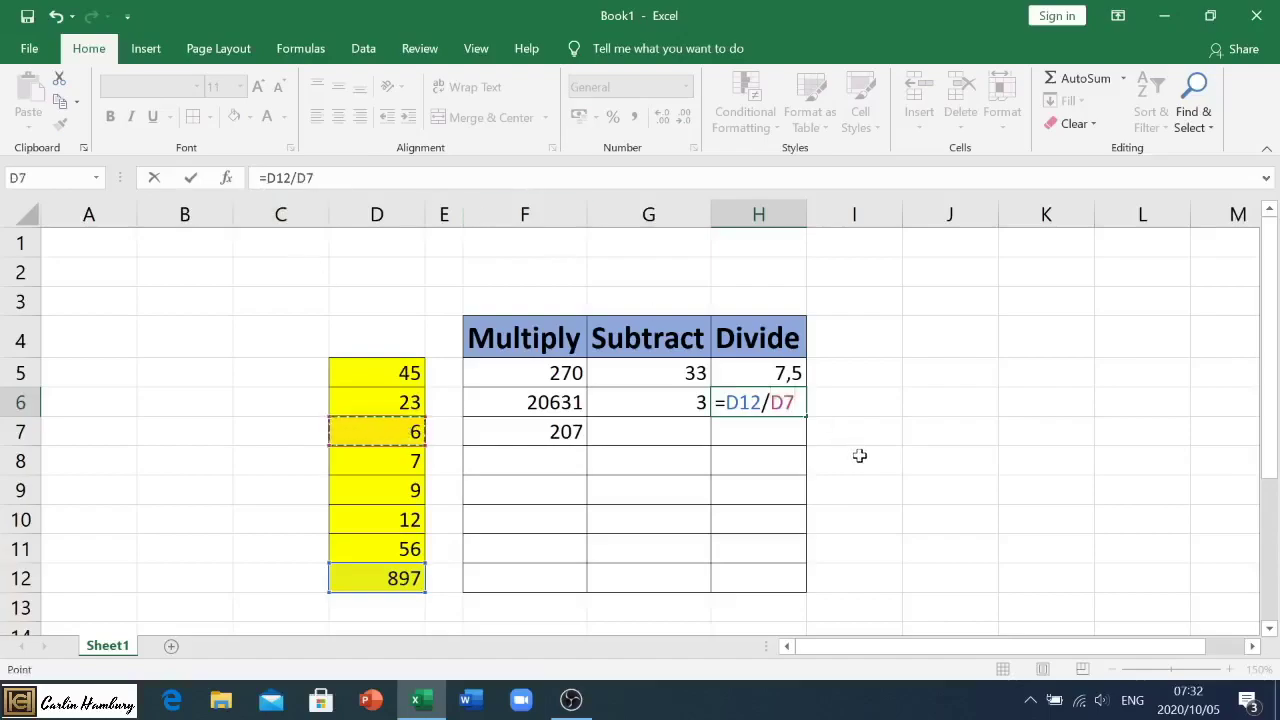
key(Return)
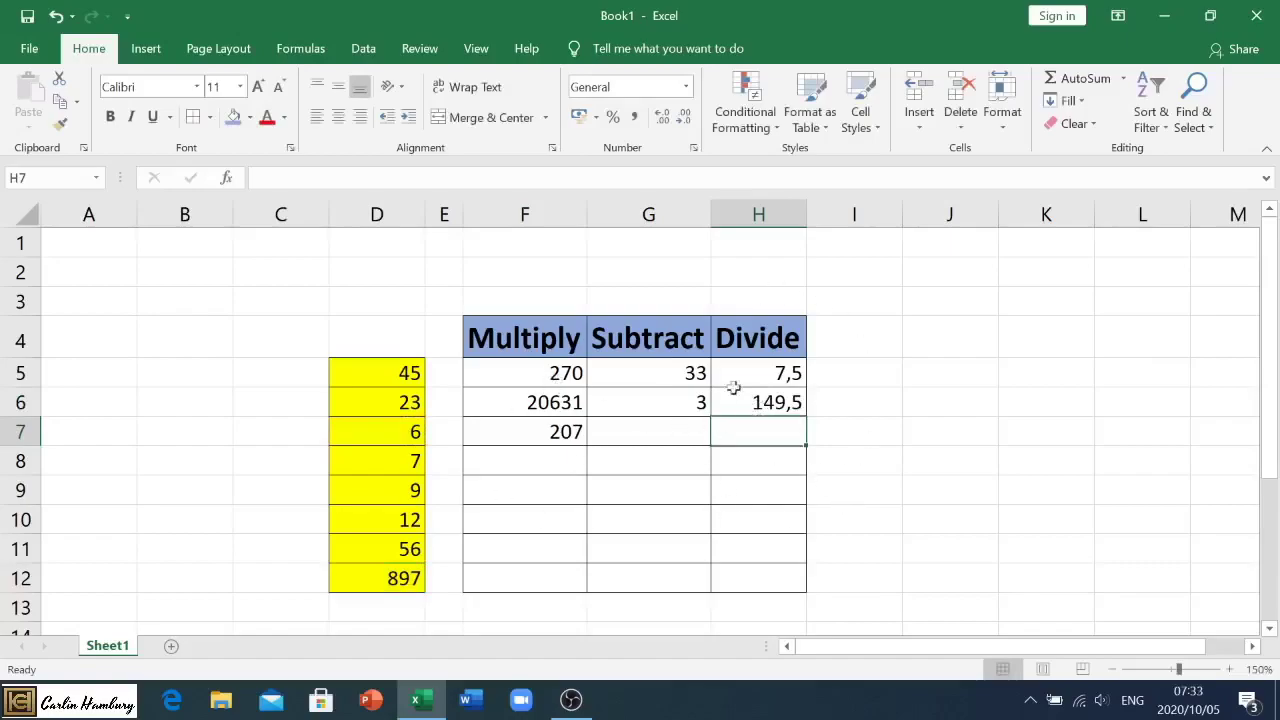
- Change the yellow D5, D7 and D9 to 50, 8 and 15 so the results recalculate
click(343, 386)
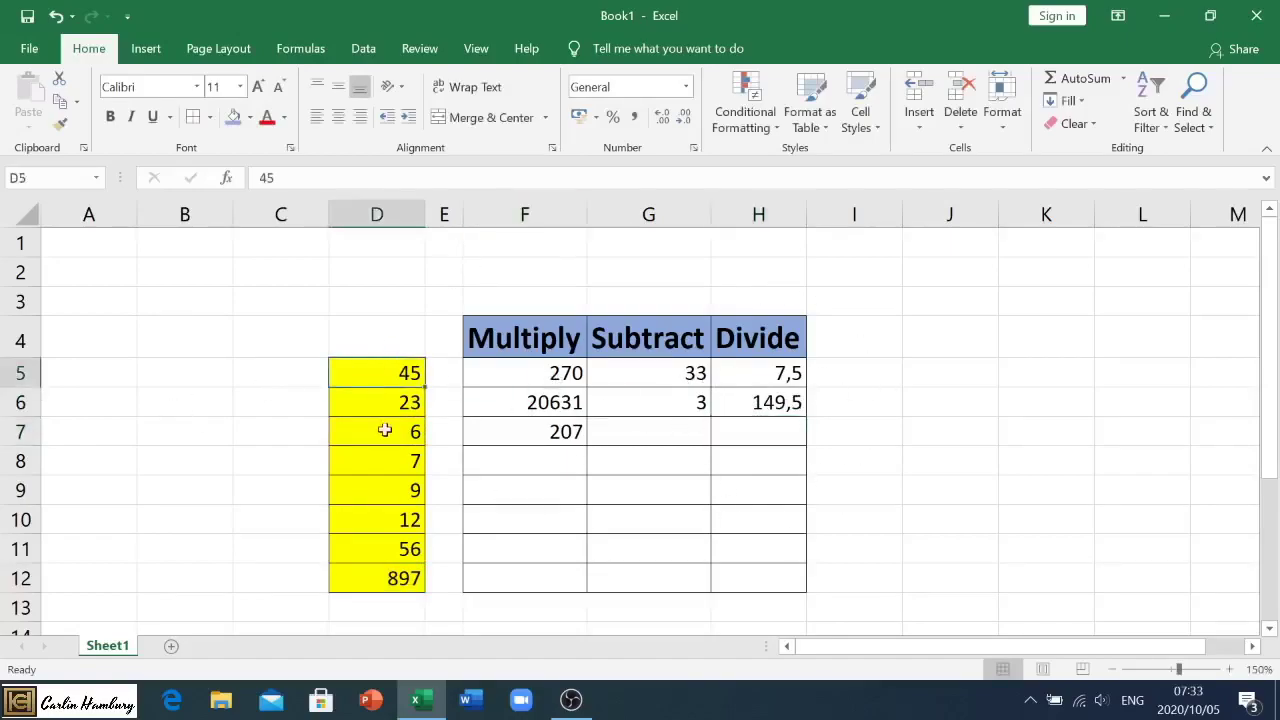
text(50)
key(Return)
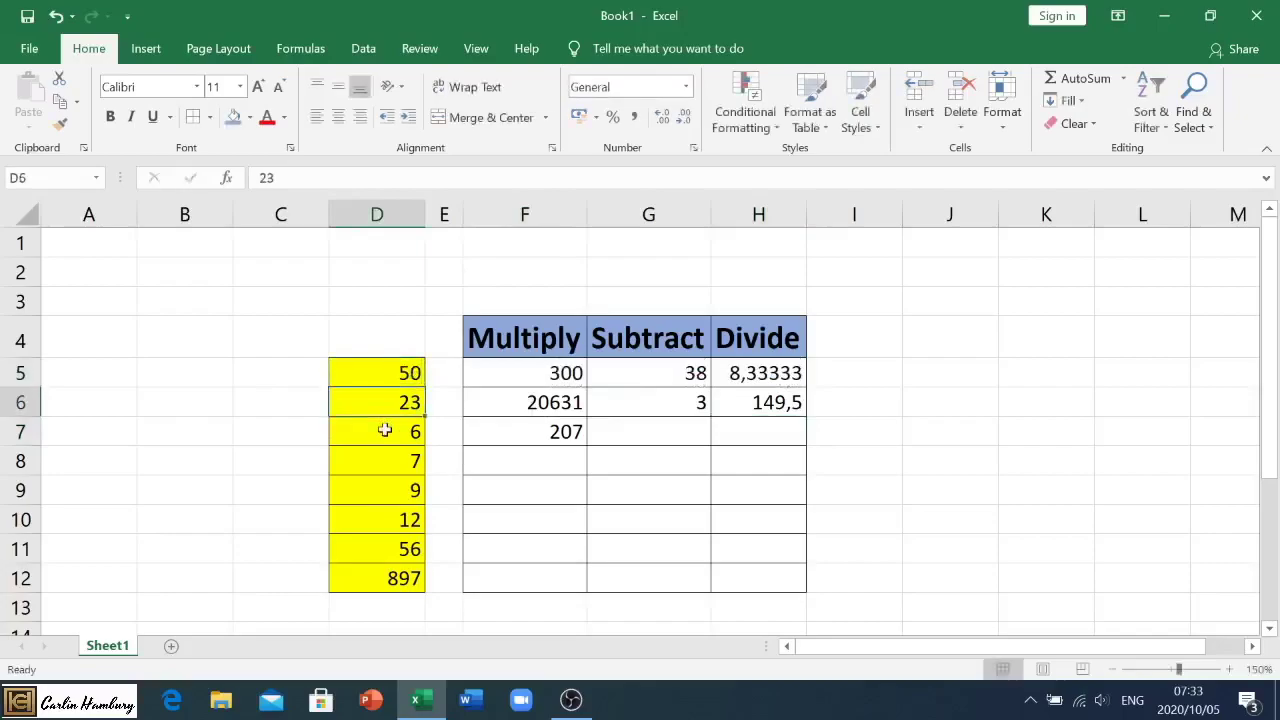
click(385, 430)
text(8)
key(Return)
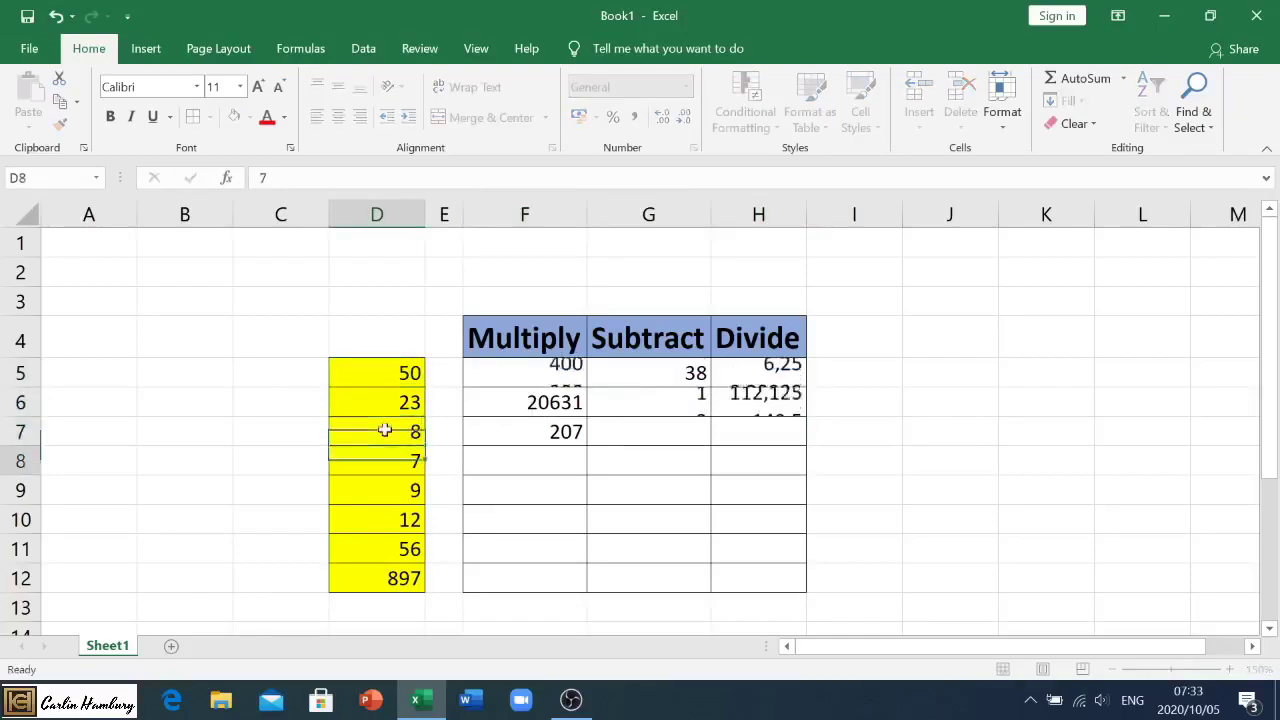
key(Return)
text(15)
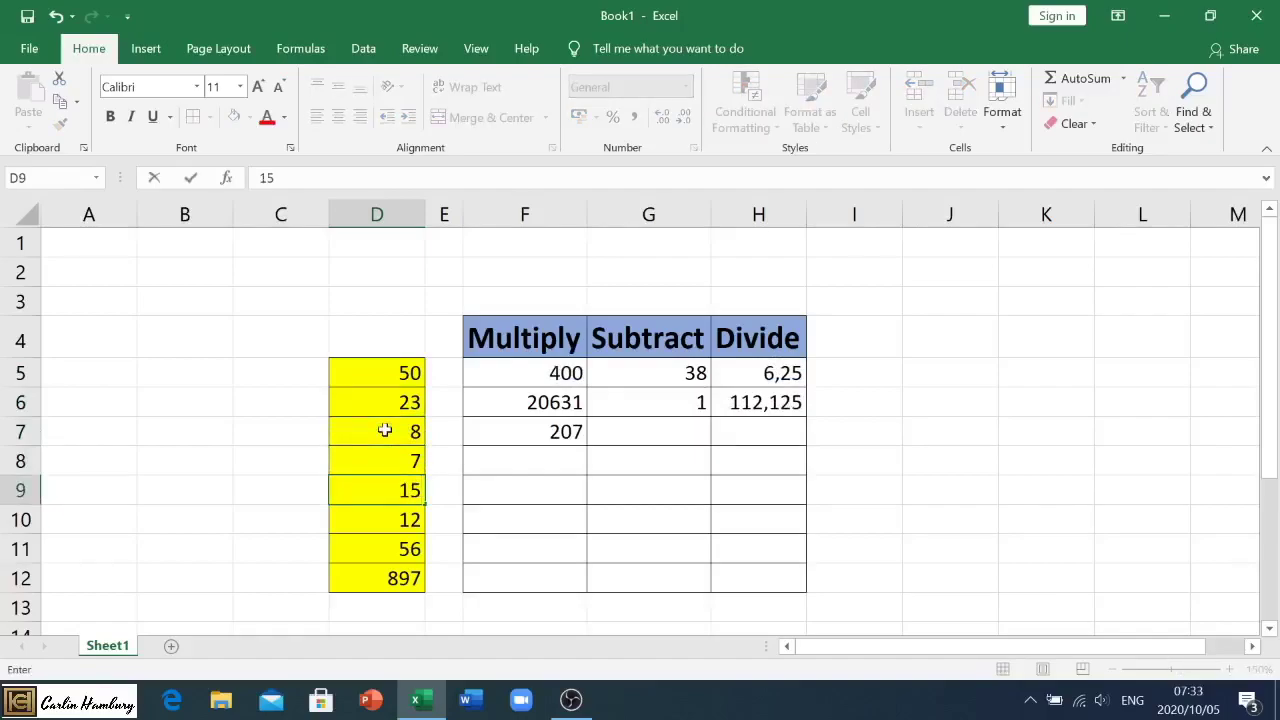
key(Return)
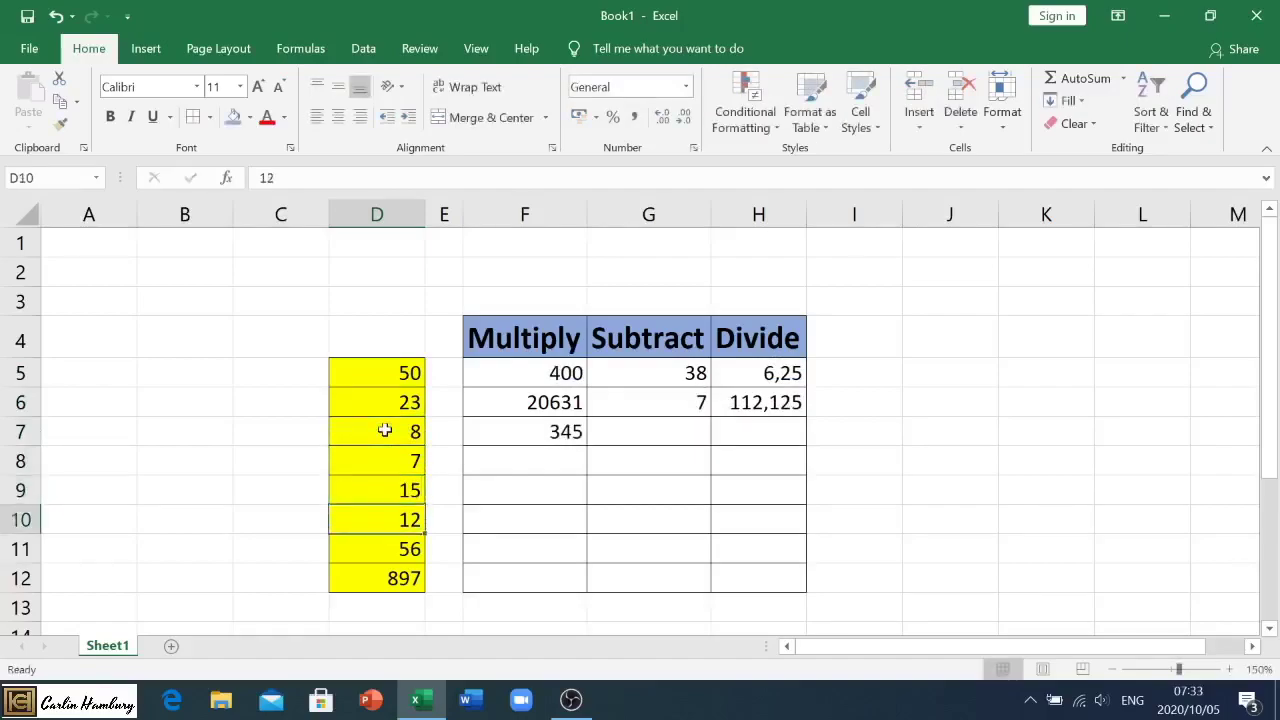